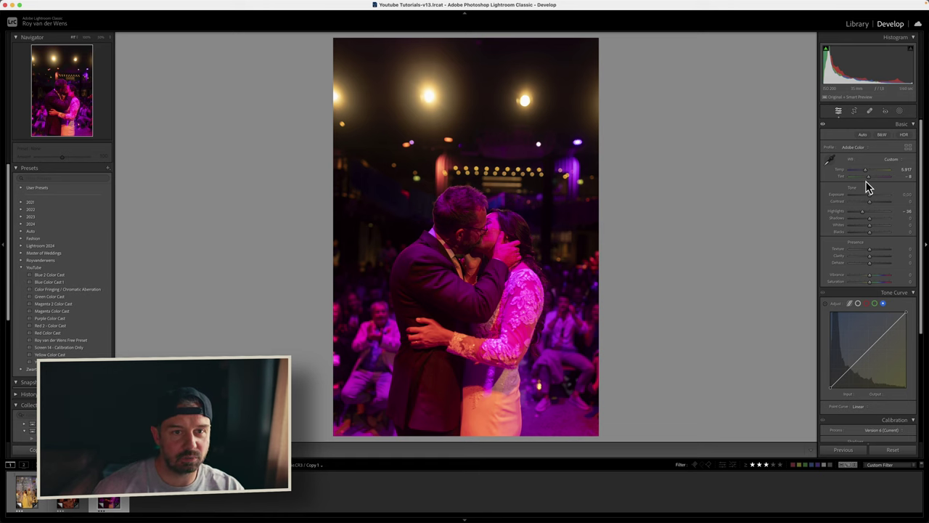
{"action": "left_click", "coordinate": [744, 31]}
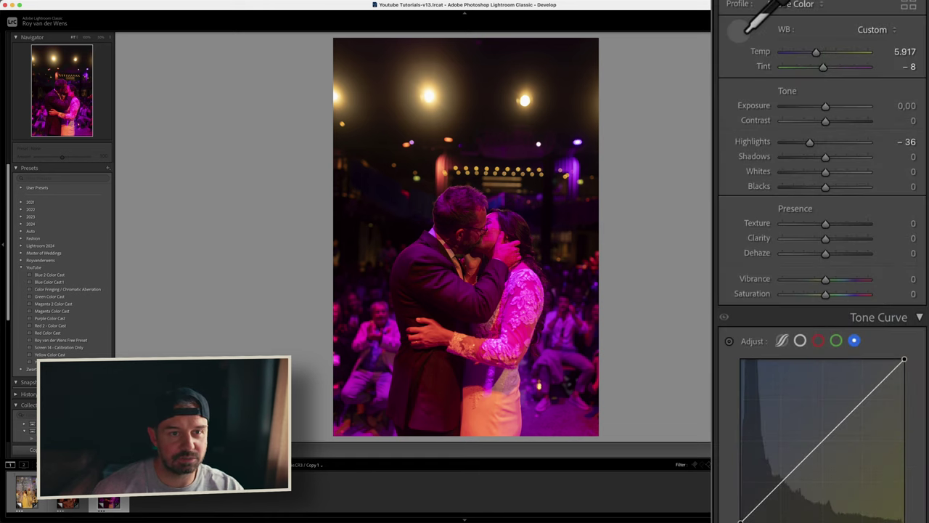
{"action": "left_click", "coordinate": [506, 394]}
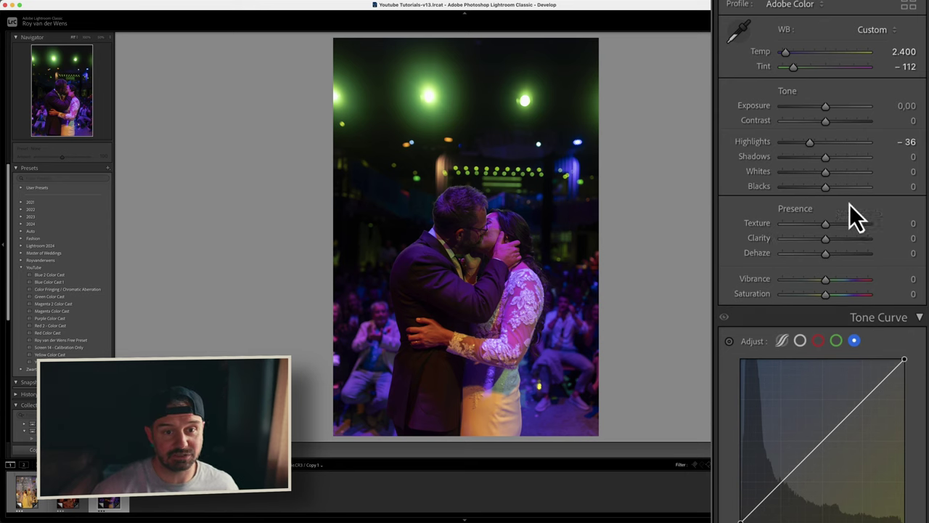
{"action": "scroll", "coordinate": [842, 244], "scroll_direction": "down", "scroll_amount": 10}
{"action": "scroll", "coordinate": [847, 254], "scroll_direction": "up", "scroll_amount": 2}
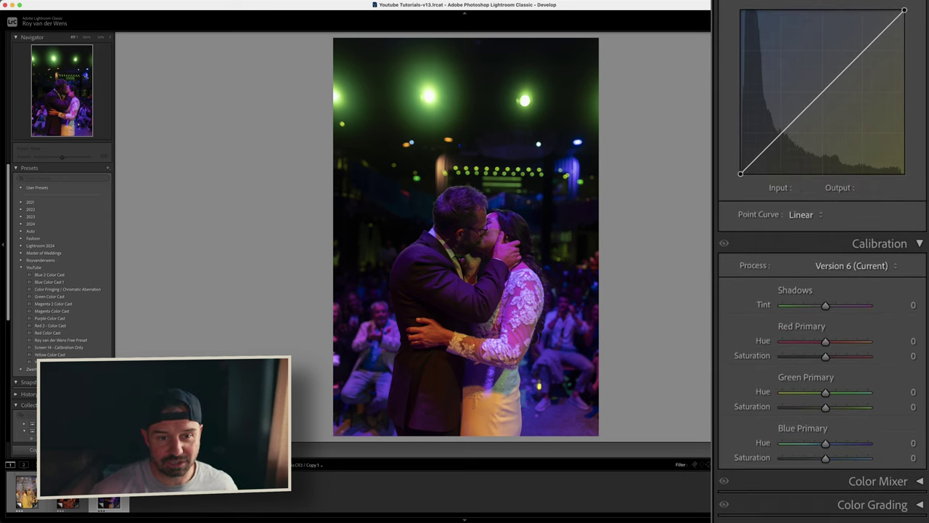
{"action": "left_click", "coordinate": [917, 482]}
{"action": "scroll", "coordinate": [861, 490], "scroll_direction": "down", "scroll_amount": 8}
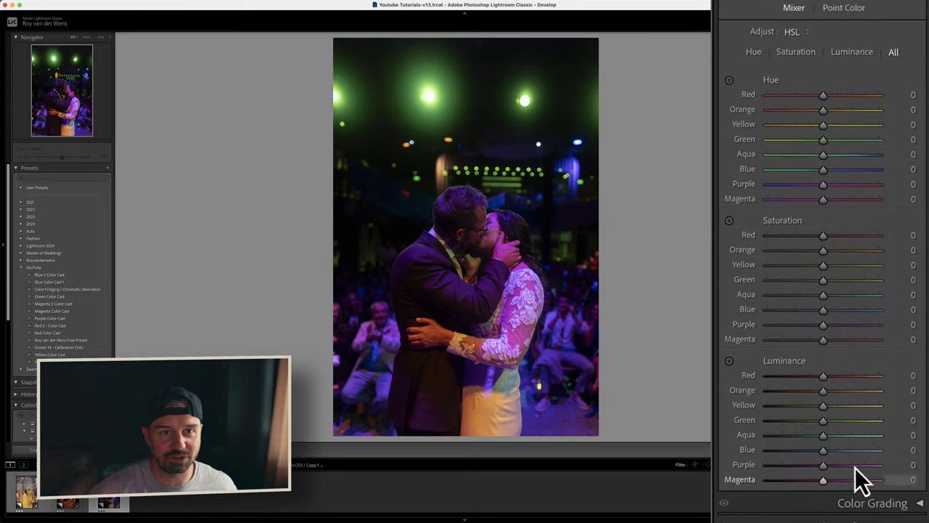
{"action": "scroll", "coordinate": [897, 259], "scroll_direction": "up", "scroll_amount": 10}
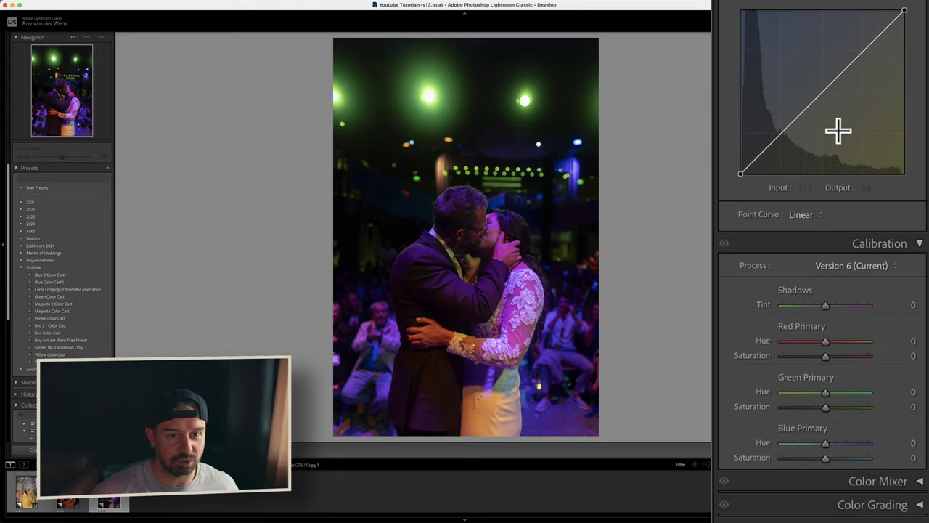
{"action": "scroll", "coordinate": [814, 276], "scroll_direction": "up", "scroll_amount": 5}
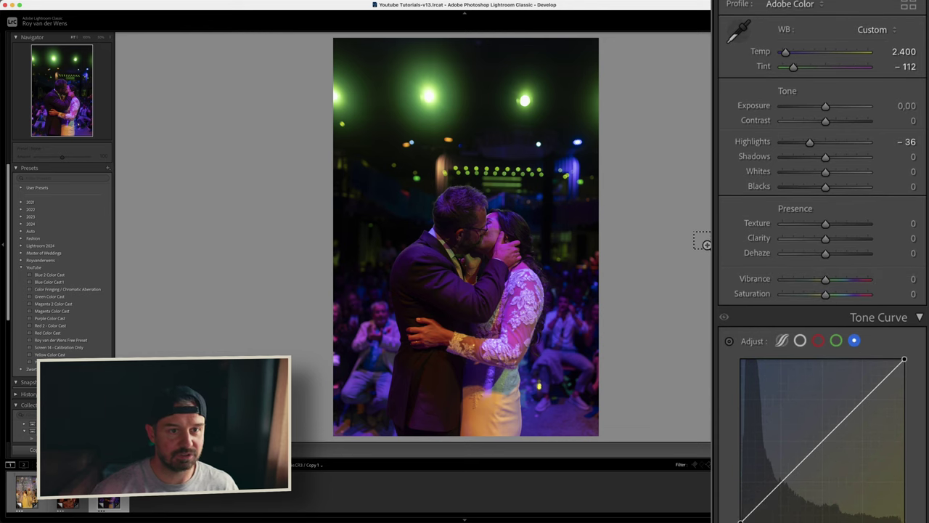
{"action": "key", "text": "super+z"}
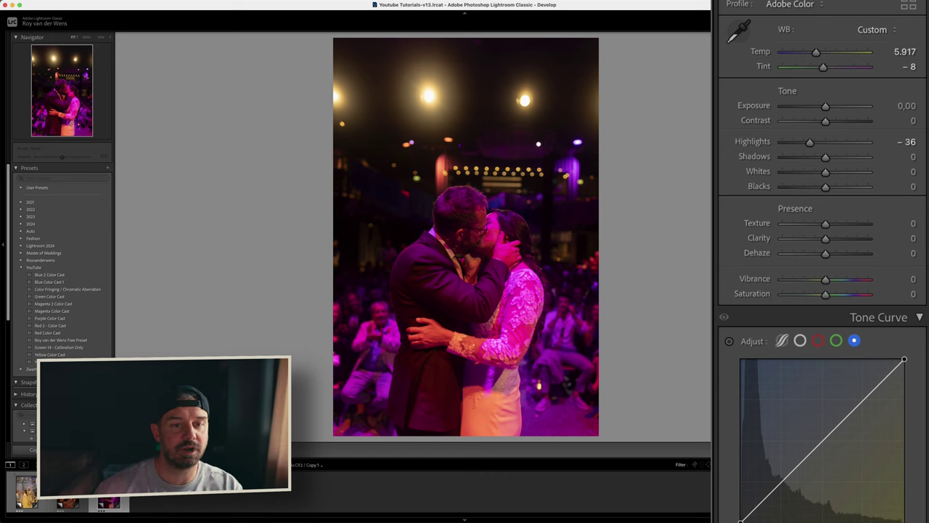
Step: Raise the green channel tone curve to a point at Input 119, Output 142
{"action": "scroll", "coordinate": [794, 376], "scroll_direction": "down", "scroll_amount": 5}
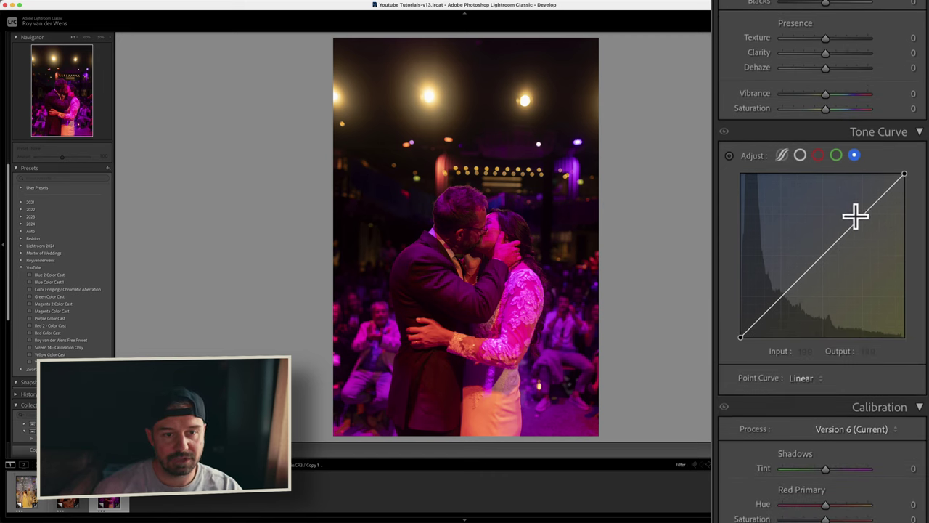
{"action": "scroll", "coordinate": [855, 216], "scroll_direction": "down", "scroll_amount": 3}
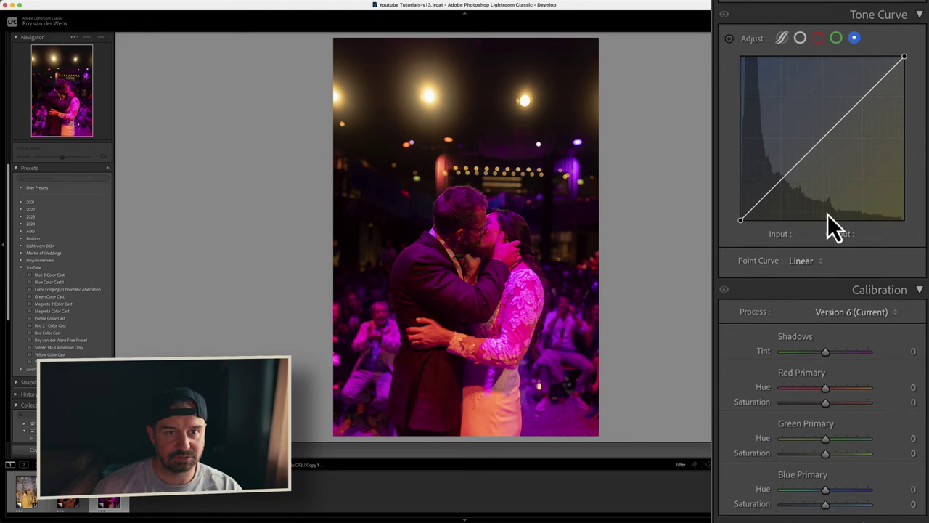
{"action": "left_click", "coordinate": [838, 39]}
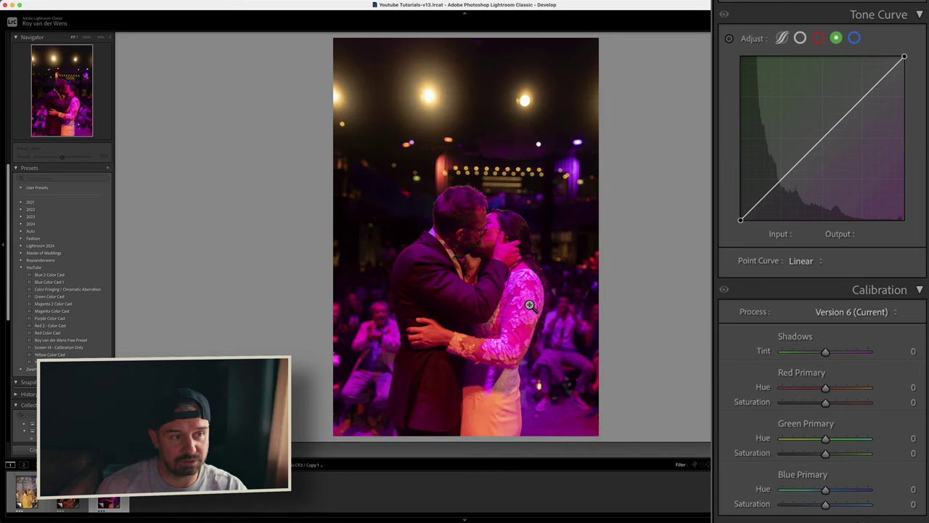
{"action": "left_click", "coordinate": [828, 134]}
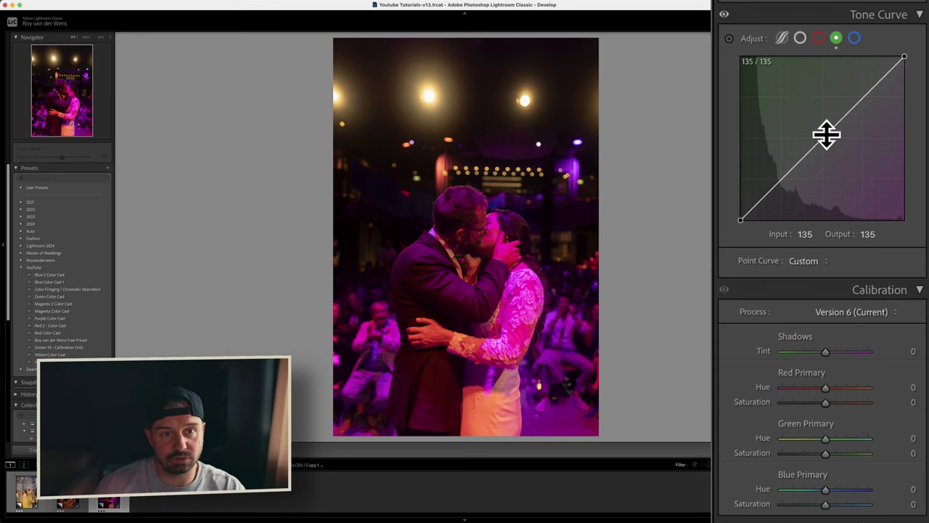
{"action": "left_click_drag", "start_coordinate": [827, 137], "coordinate": [819, 132]}
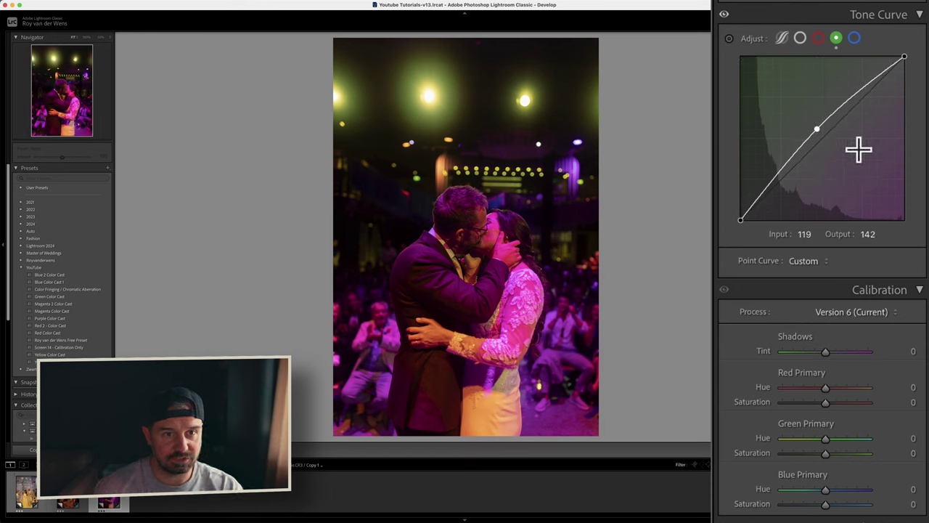
Step: Toggle the Tone Curve adjustment off and on to compare the green correction
{"action": "left_click", "coordinate": [724, 15]}
{"action": "left_click", "coordinate": [724, 15]}
{"action": "left_click", "coordinate": [724, 14]}
{"action": "left_click", "coordinate": [724, 15]}
{"action": "left_click", "coordinate": [724, 15]}
{"action": "left_click", "coordinate": [724, 16]}
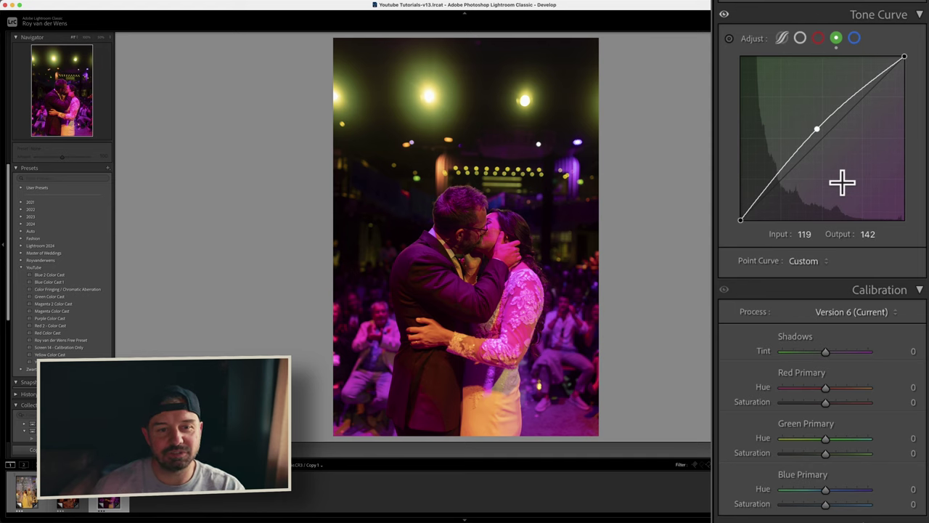
{"action": "scroll", "coordinate": [843, 189], "scroll_direction": "down", "scroll_amount": 2}
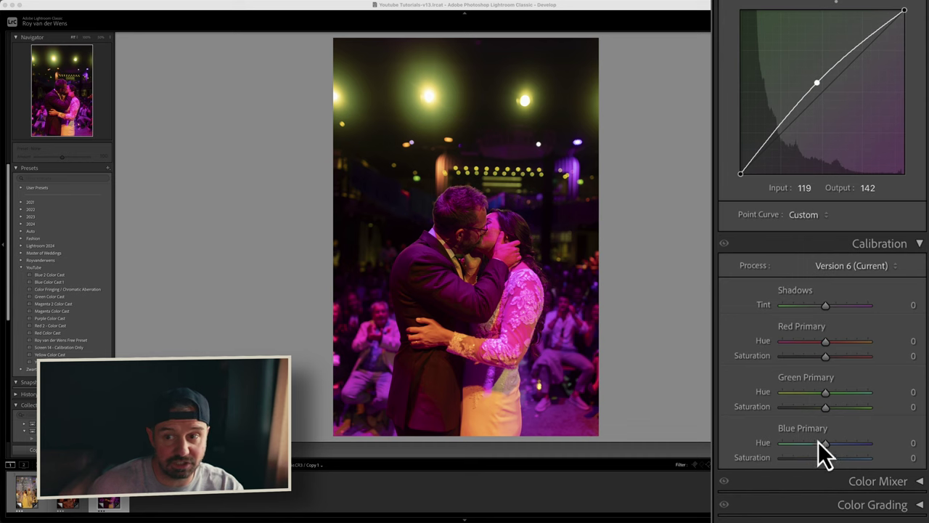
Step: Set calibration Green Primary hue to +9 and Blue Primary to hue −61, saturation −57
{"action": "left_click_drag", "start_coordinate": [829, 395], "coordinate": [815, 412]}
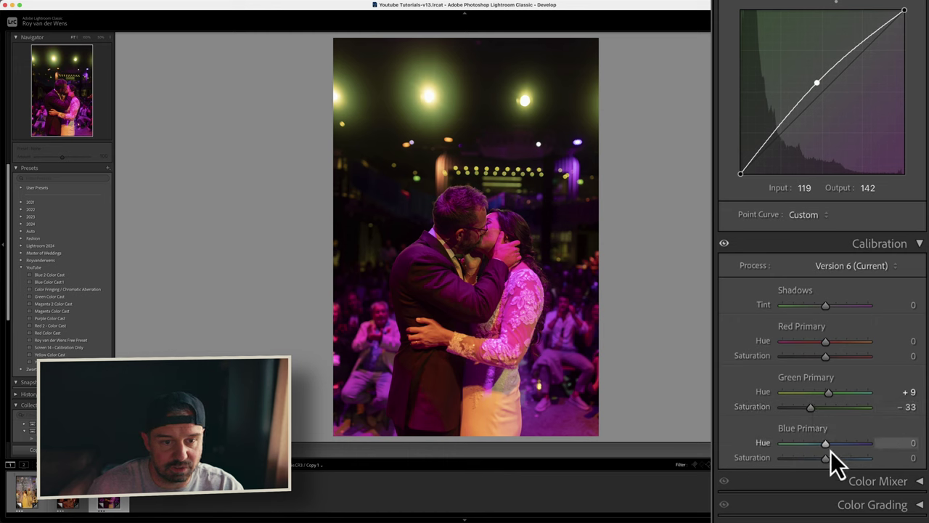
{"action": "left_click_drag", "start_coordinate": [827, 448], "coordinate": [825, 449]}
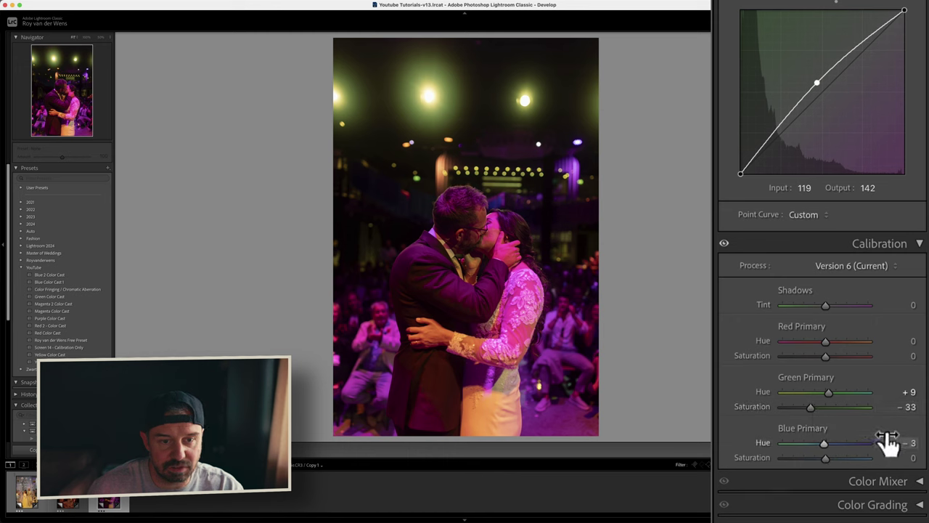
{"action": "left_click", "coordinate": [912, 443]}
{"action": "type", "text": "-60"}
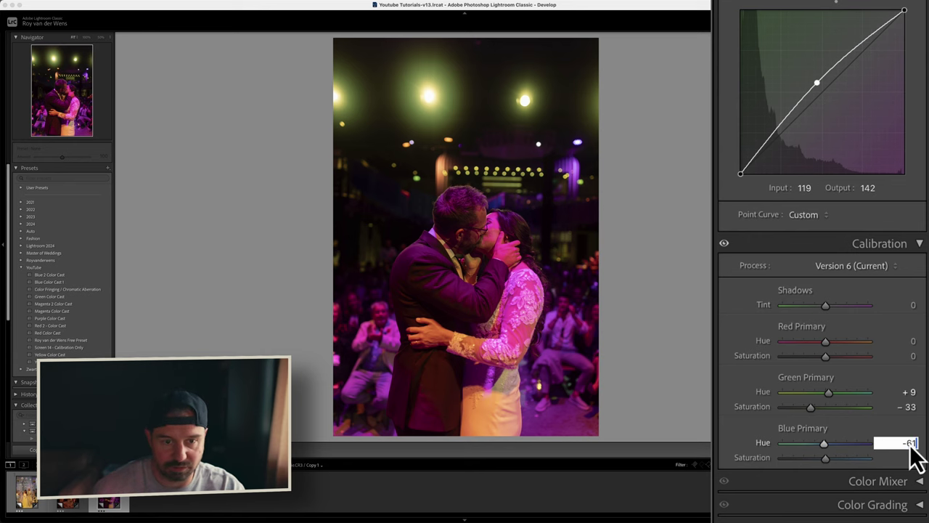
{"action": "key", "text": "Return"}
{"action": "left_click", "coordinate": [911, 457]}
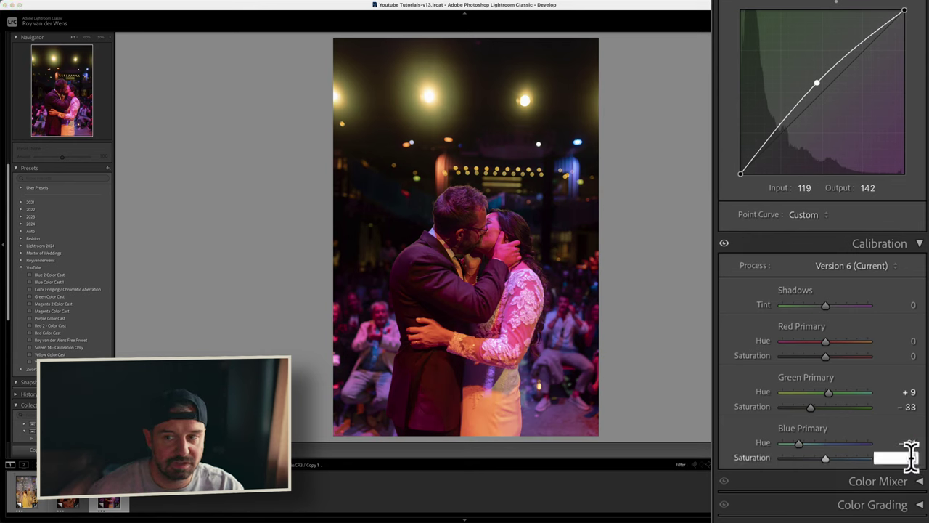
{"action": "type", "text": "-57"}
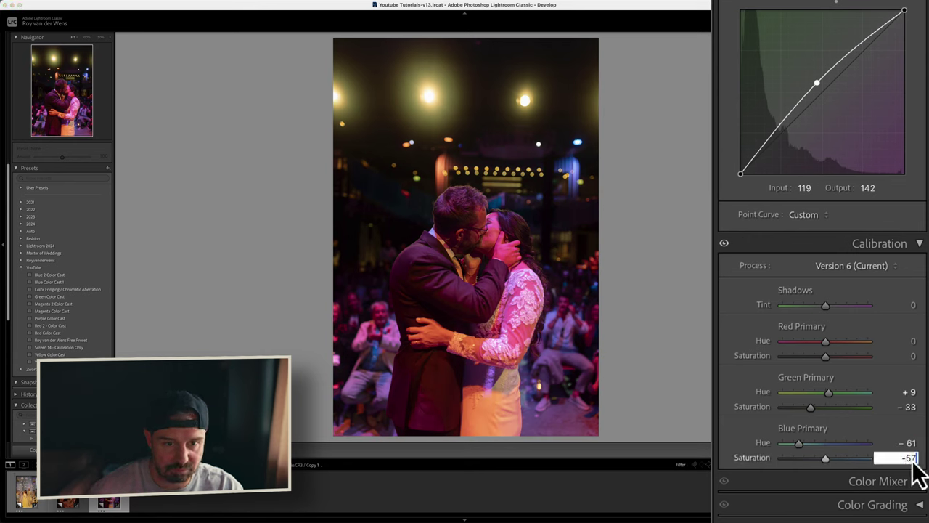
{"action": "key", "text": "Return"}
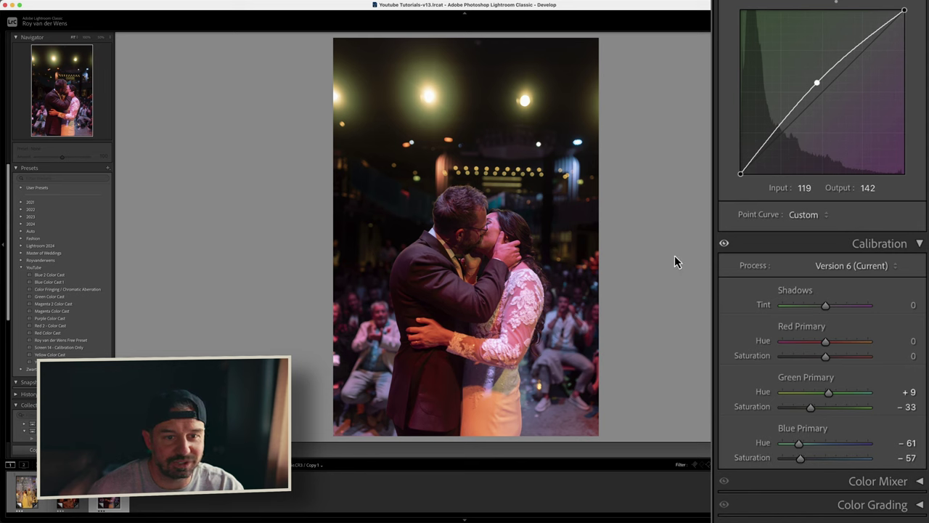
Step: Set Red Primary to hue +49, saturation −20, and lift the green curve point to 129/151
{"action": "left_click", "coordinate": [913, 341]}
{"action": "type", "text": "49"}
{"action": "key", "text": "Return"}
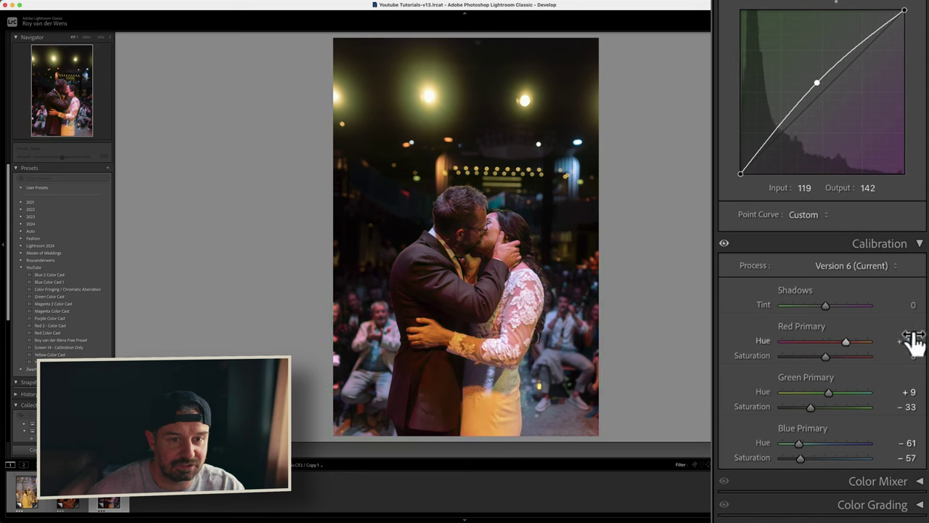
{"action": "left_click", "coordinate": [909, 355]}
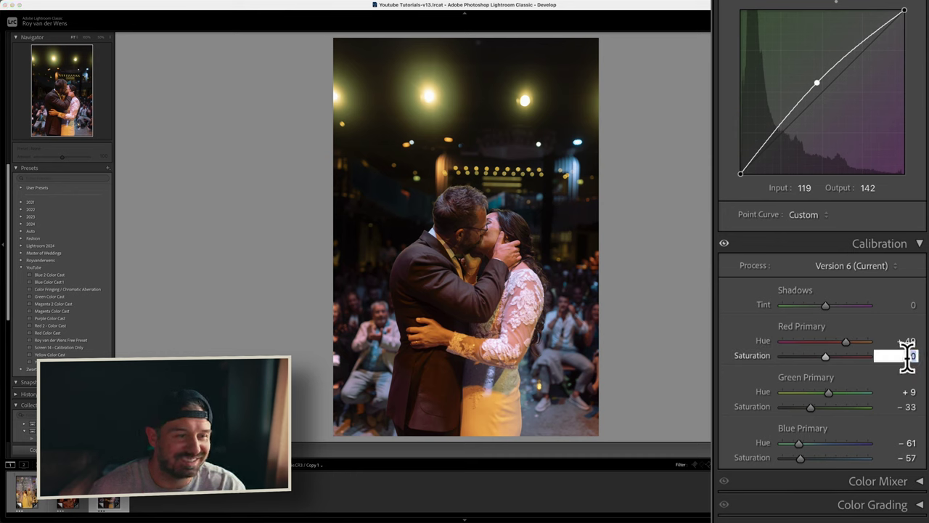
{"action": "type", "text": "-20"}
{"action": "key", "text": "Return"}
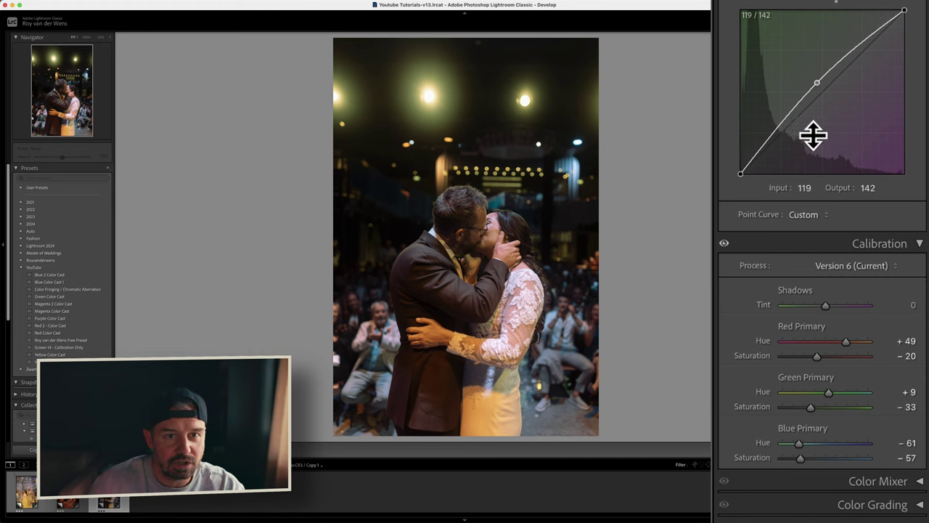
{"action": "mouse_move", "coordinate": [821, 91]}
{"action": "left_mouse_down"}
{"action": "mouse_move", "coordinate": [809, 87]}
{"action": "mouse_move", "coordinate": [822, 81]}
{"action": "mouse_move", "coordinate": [812, 76]}
{"action": "mouse_move", "coordinate": [823, 78]}
{"action": "left_mouse_up"}
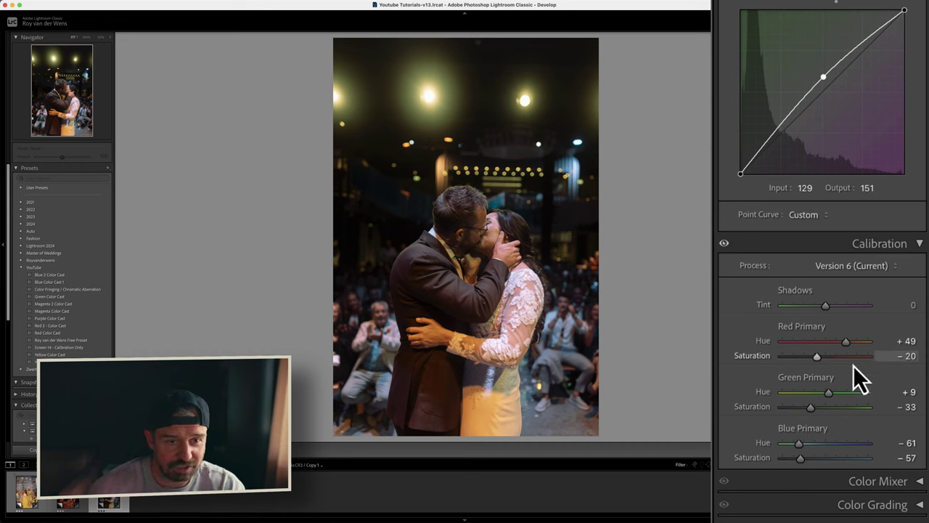
{"action": "left_click", "coordinate": [724, 244]}
Step: Toggle the Calibration adjustments off and on to compare against the original magenta cast
{"action": "left_click", "coordinate": [724, 244]}
{"action": "left_click", "coordinate": [724, 244]}
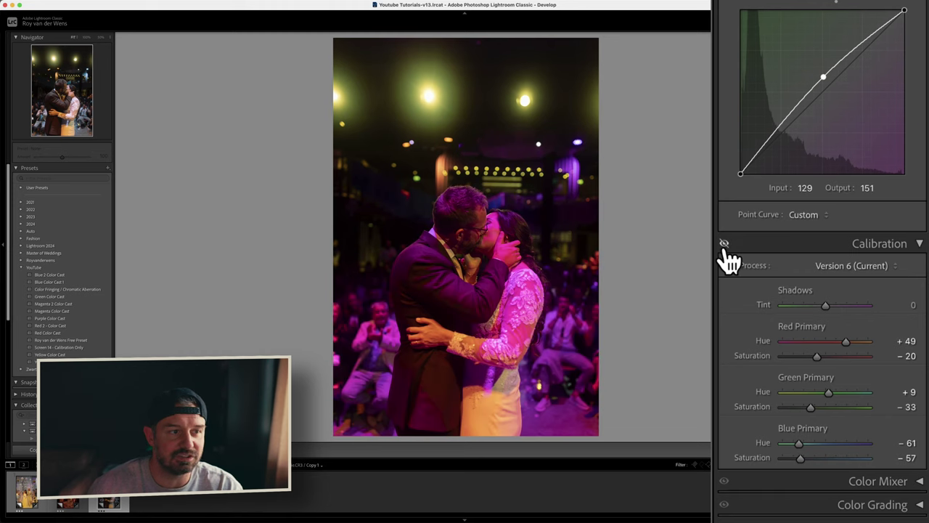
{"action": "left_click", "coordinate": [724, 244]}
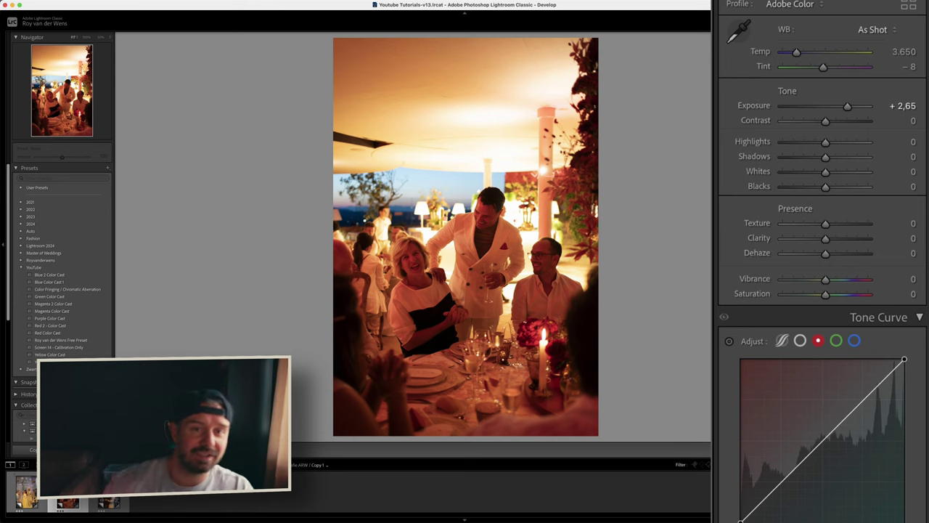
Step: Sample a neutral spot with the WB eyedropper for Temp 2,000, Tint −19, and slightly adjust exposure
{"action": "left_click", "coordinate": [739, 30]}
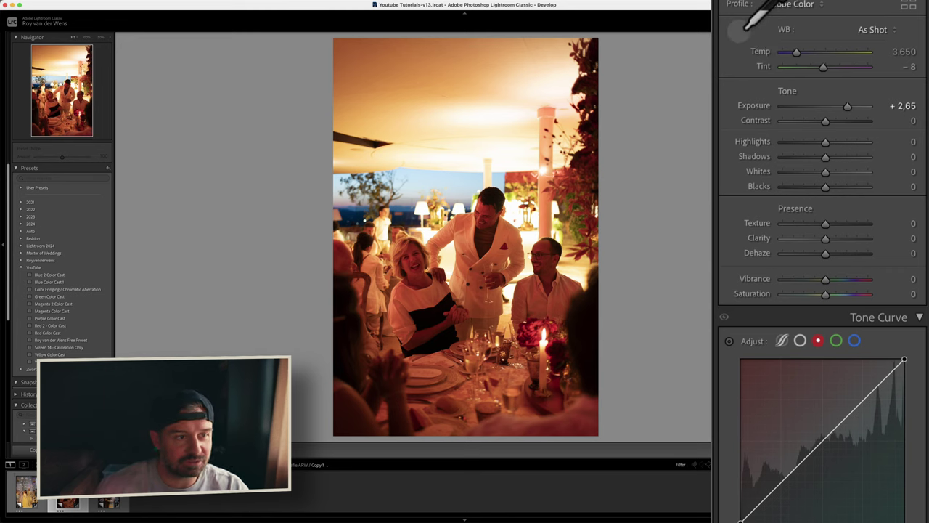
{"action": "left_click", "coordinate": [518, 236]}
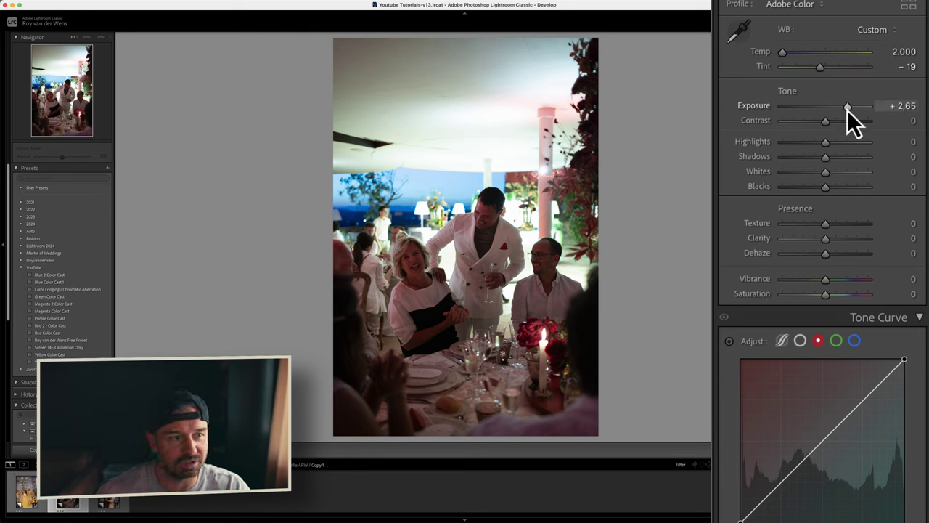
{"action": "mouse_move", "coordinate": [848, 104]}
{"action": "left_mouse_down"}
{"action": "mouse_move", "coordinate": [827, 112]}
{"action": "mouse_move", "coordinate": [848, 109]}
{"action": "left_mouse_up"}
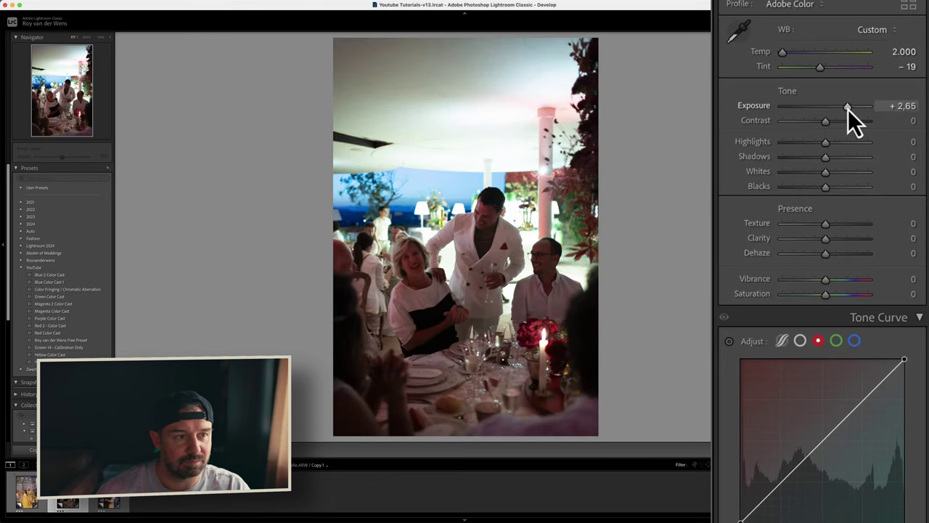
{"action": "scroll", "coordinate": [801, 224], "scroll_direction": "down", "scroll_amount": 5}
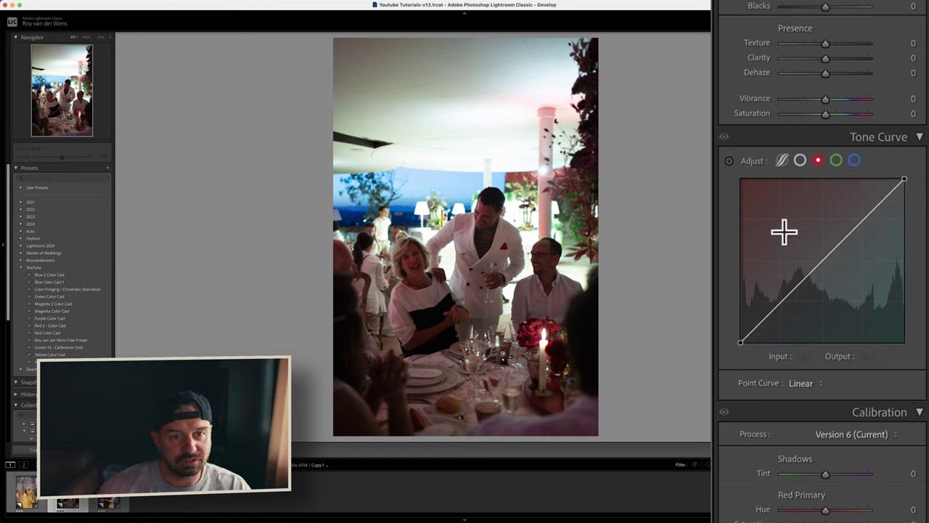
Step: Pull the red tone curve's midtones down to 149/130 and compare with the curve off
{"action": "left_click", "coordinate": [828, 257]}
{"action": "left_click_drag", "start_coordinate": [828, 259], "coordinate": [837, 260]}
{"action": "left_click", "coordinate": [725, 136]}
{"action": "left_click", "coordinate": [724, 136]}
{"action": "left_click", "coordinate": [725, 137]}
{"action": "left_click", "coordinate": [725, 137]}
{"action": "scroll", "coordinate": [863, 389], "scroll_direction": "down", "scroll_amount": 4}
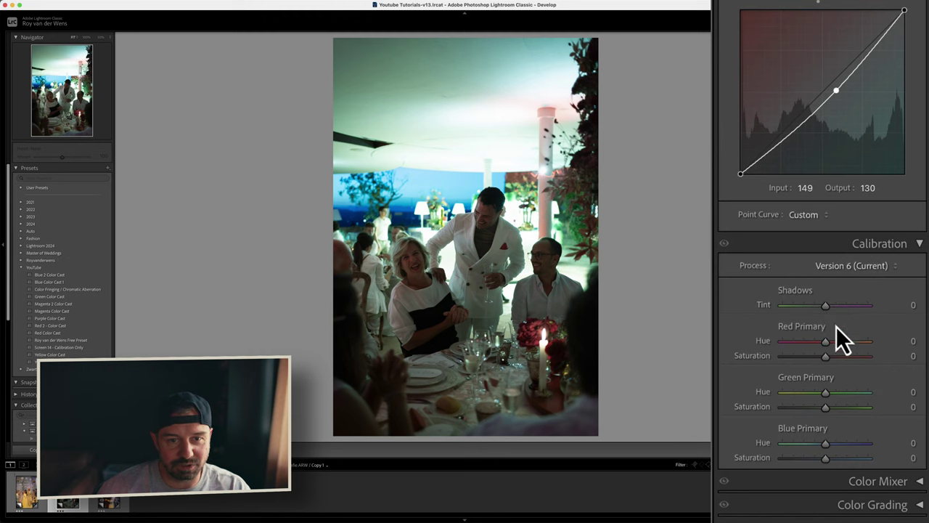
Step: Set calibration Blue Primary hue −100 and Green Primary hue +19, saturation −26
{"action": "left_click", "coordinate": [911, 457]}
{"action": "left_click", "coordinate": [911, 442]}
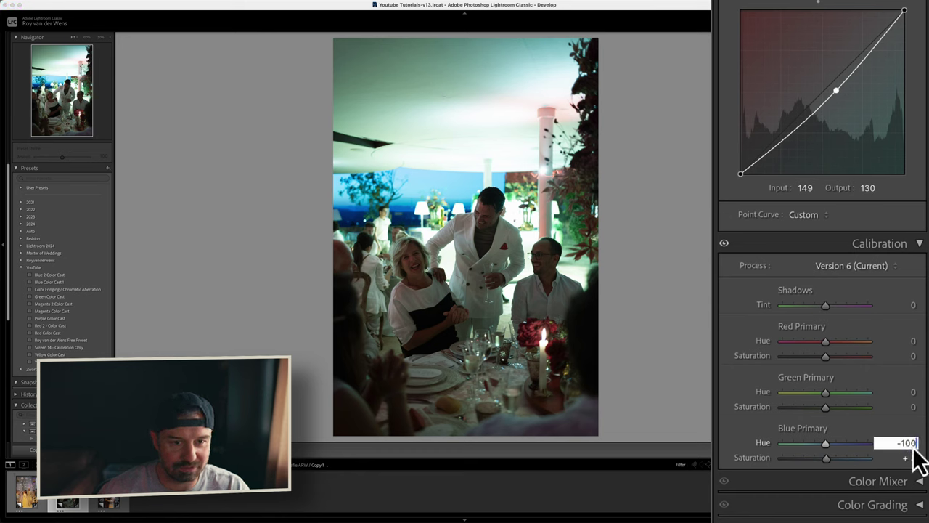
{"action": "key", "text": "Return"}
{"action": "left_click", "coordinate": [912, 408]}
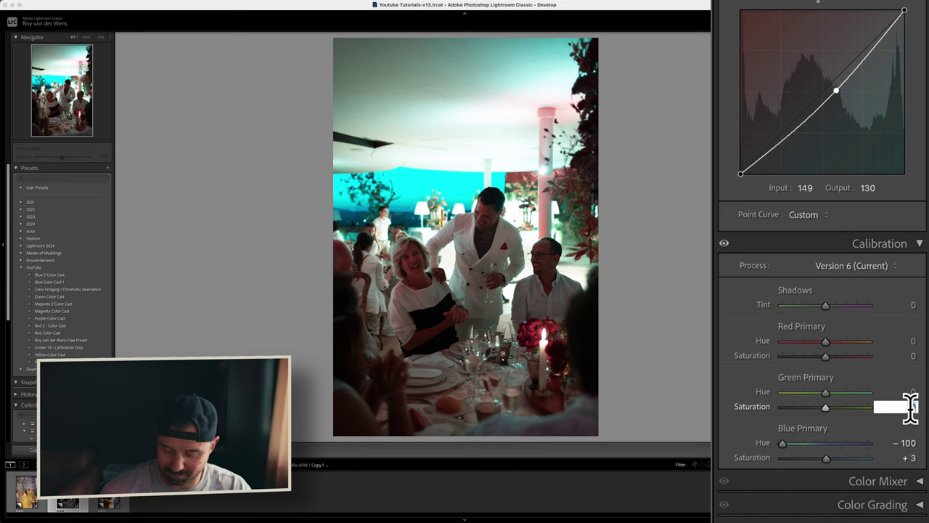
{"action": "type", "text": "-25"}
{"action": "key", "text": "Return"}
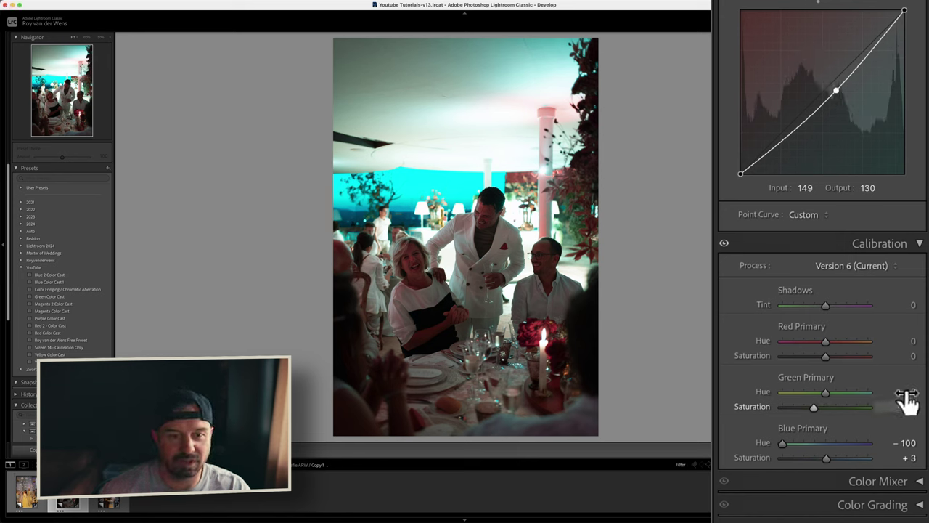
{"action": "left_click", "coordinate": [908, 392]}
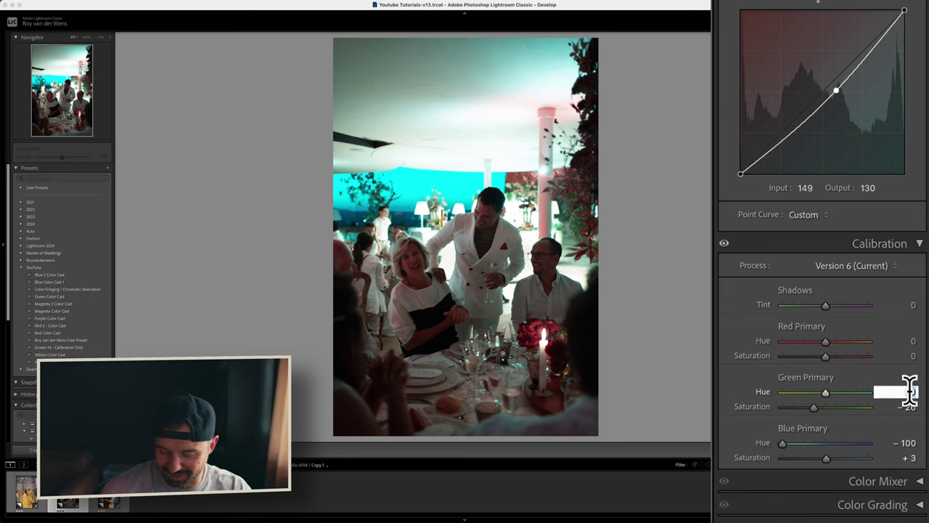
{"action": "key", "text": "Return"}
Step: Set Red Primary saturation −20 and hue +49, then fine-tune the white balance temperature
{"action": "left_click", "coordinate": [913, 355]}
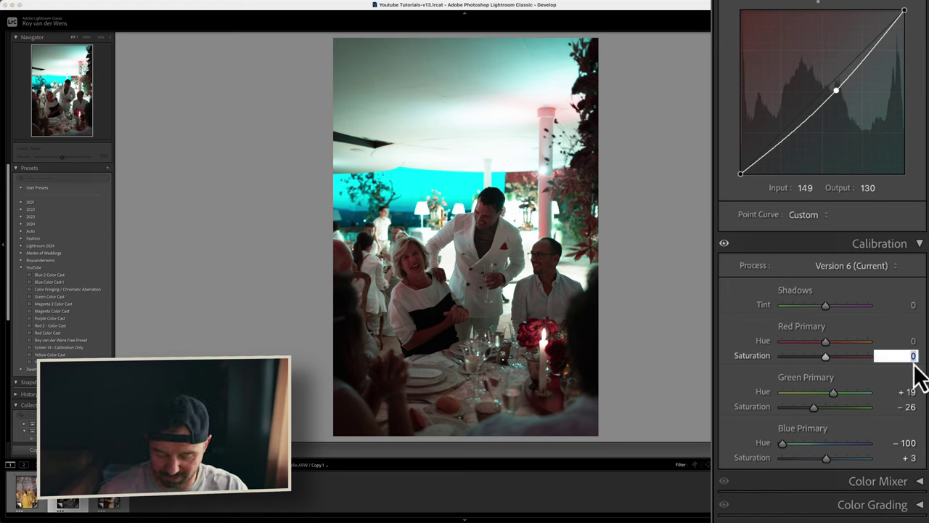
{"action": "type", "text": "-20"}
{"action": "key", "text": "Return"}
{"action": "left_click", "coordinate": [908, 341]}
{"action": "type", "text": "49"}
{"action": "key", "text": "Return"}
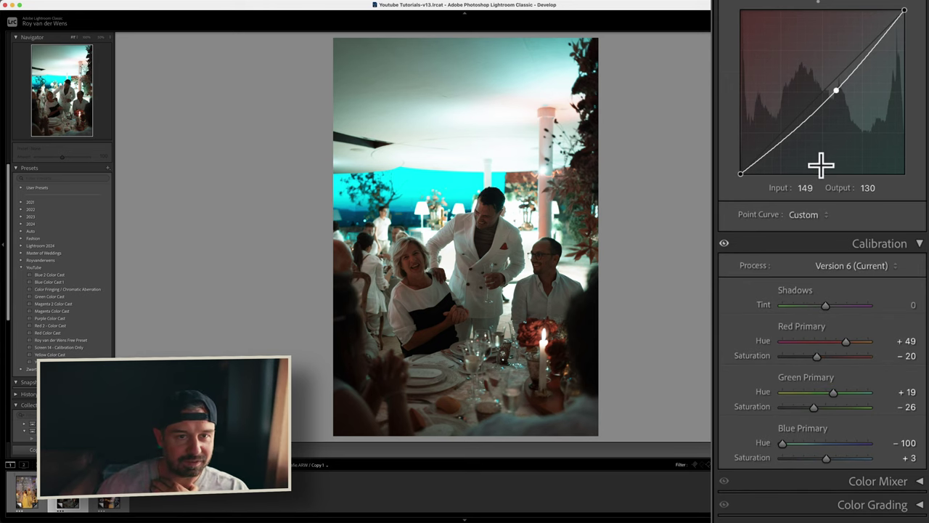
{"action": "scroll", "coordinate": [833, 89], "scroll_direction": "up", "scroll_amount": 5}
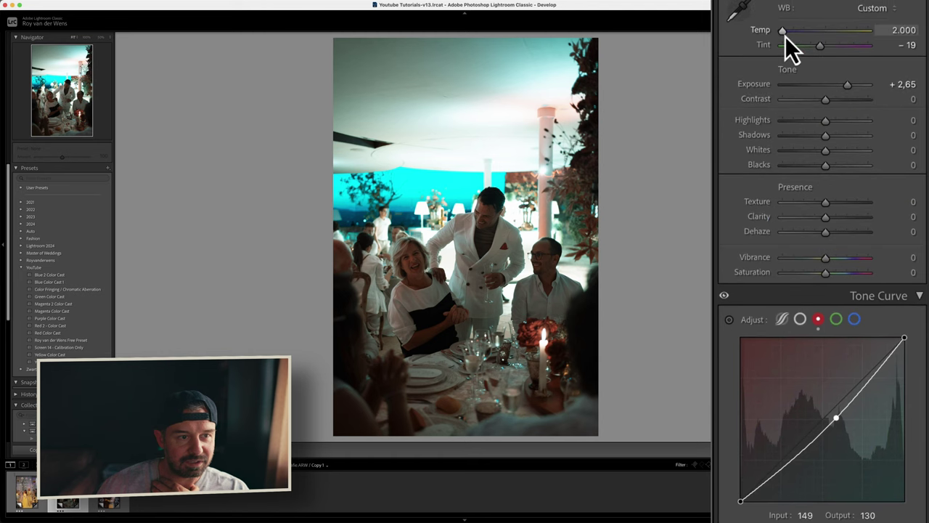
{"action": "left_click_drag", "start_coordinate": [785, 34], "coordinate": [779, 34]}
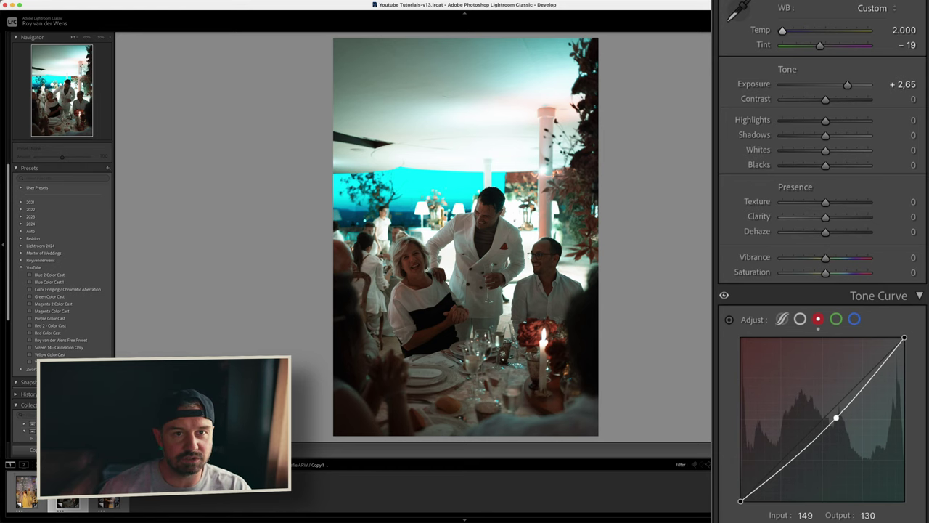
Step: Add a radial mask on the standing man at Exposure +0.80, then reset all edits to compare
{"action": "key", "text": "shift+w"}
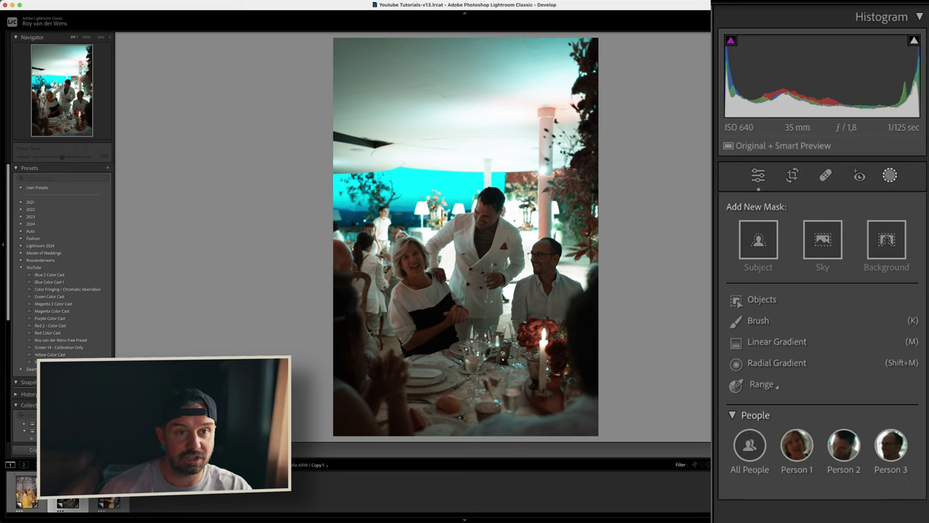
{"action": "key", "text": "shift+m"}
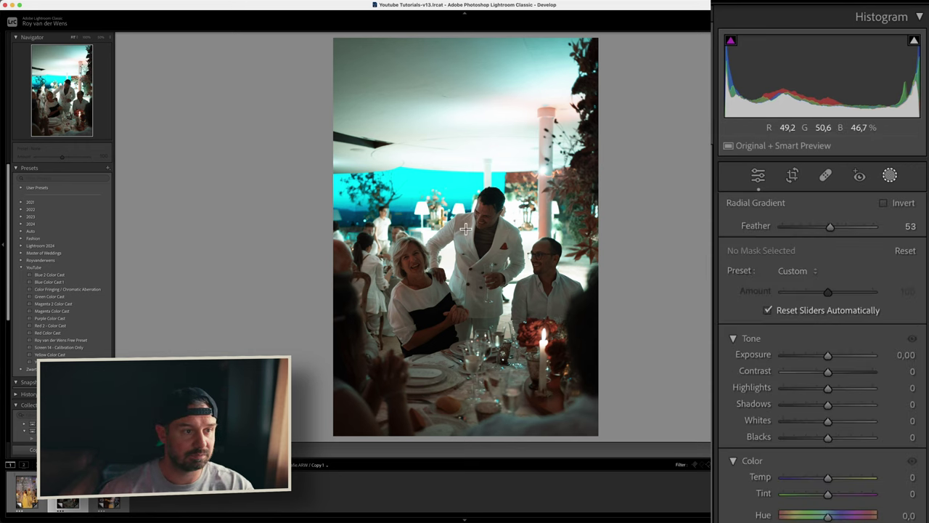
{"action": "left_click_drag", "start_coordinate": [464, 212], "coordinate": [546, 301]}
{"action": "left_click_drag", "start_coordinate": [465, 212], "coordinate": [483, 236]}
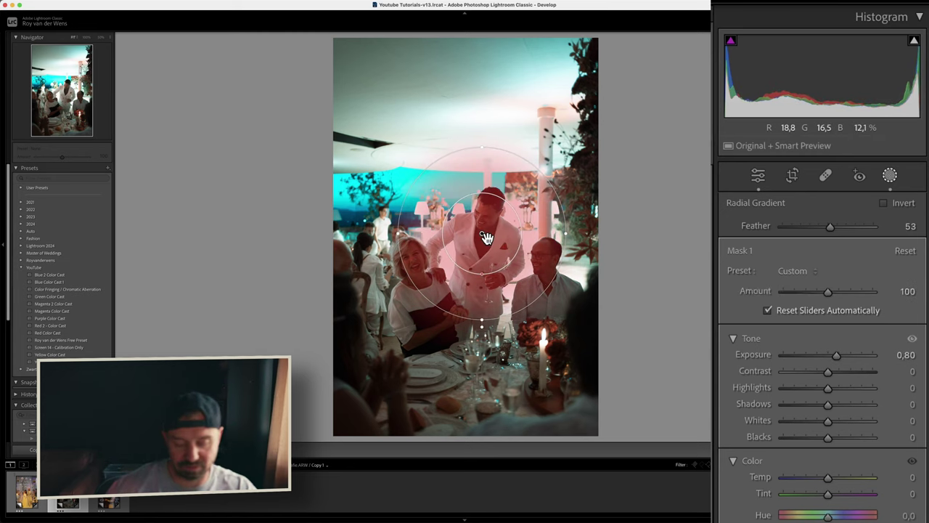
{"action": "key", "text": "Return"}
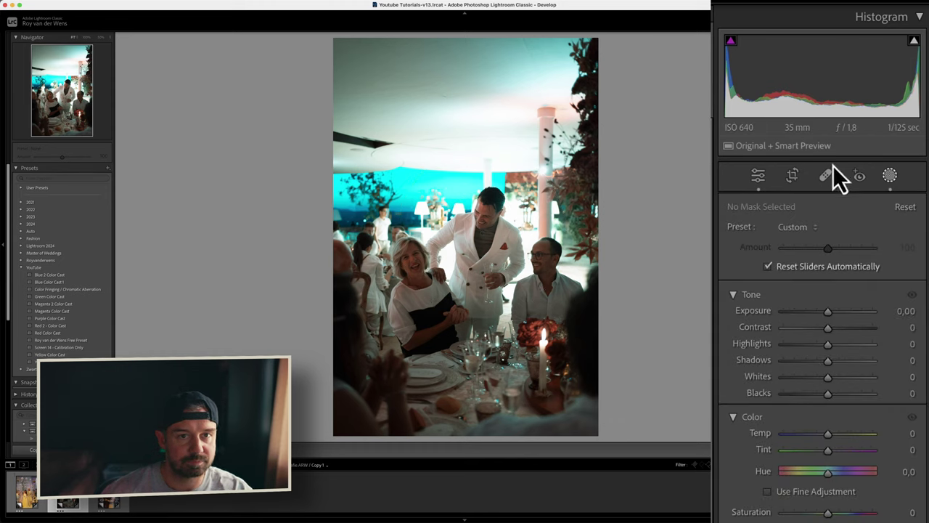
{"action": "left_click", "coordinate": [890, 175]}
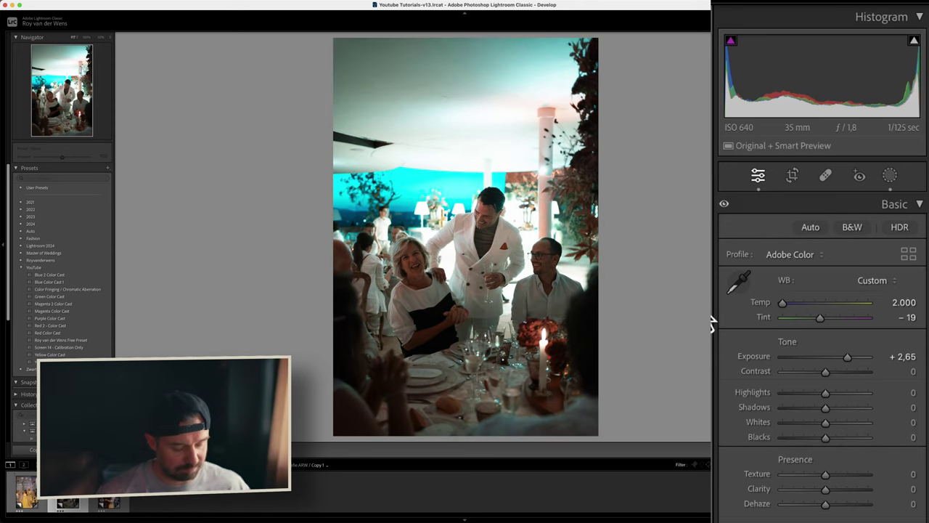
{"action": "key", "text": "super+shift+r"}
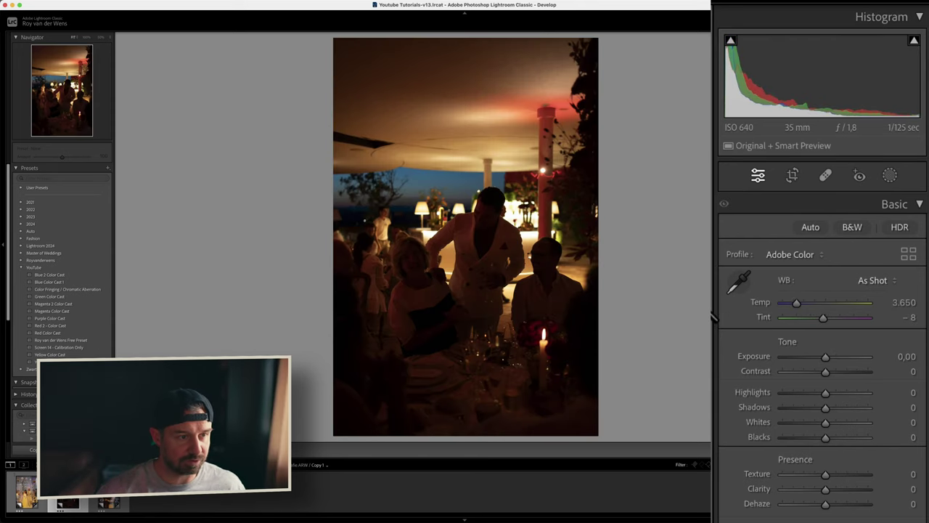
Step: Undo the reset to restore the edits and show the masks list with Mask 1
{"action": "key", "text": "super+z"}
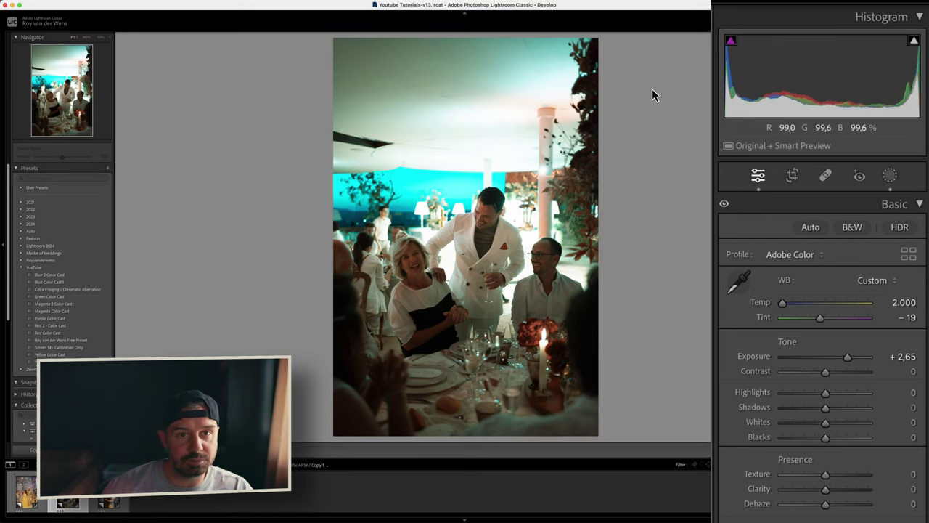
{"action": "left_click", "coordinate": [891, 178]}
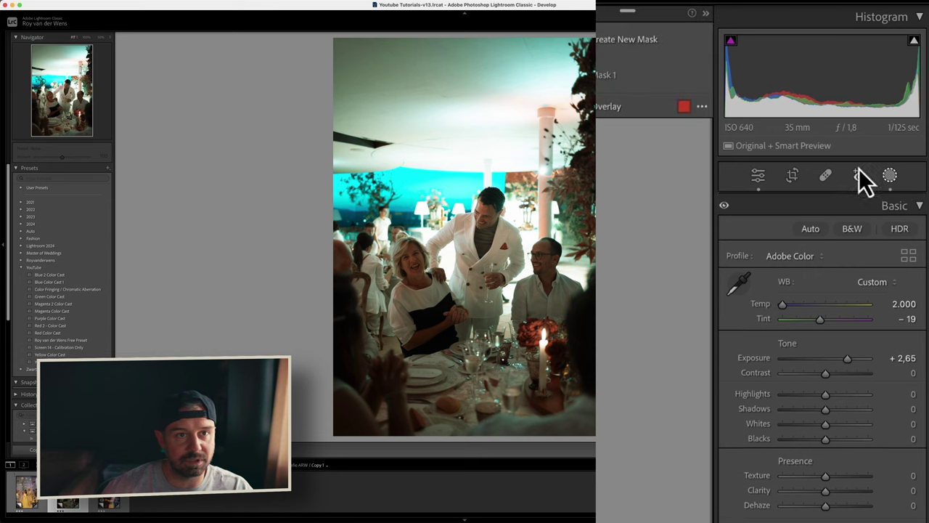
Step: Paint a brush mask over the upper background and man's head, warming it to Temp 47
{"action": "left_click", "coordinate": [617, 42]}
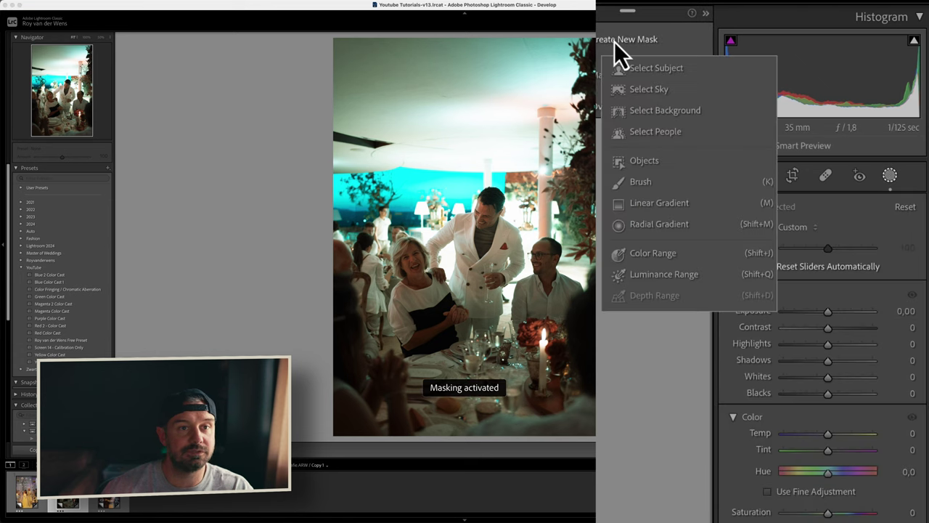
{"action": "left_click", "coordinate": [639, 180]}
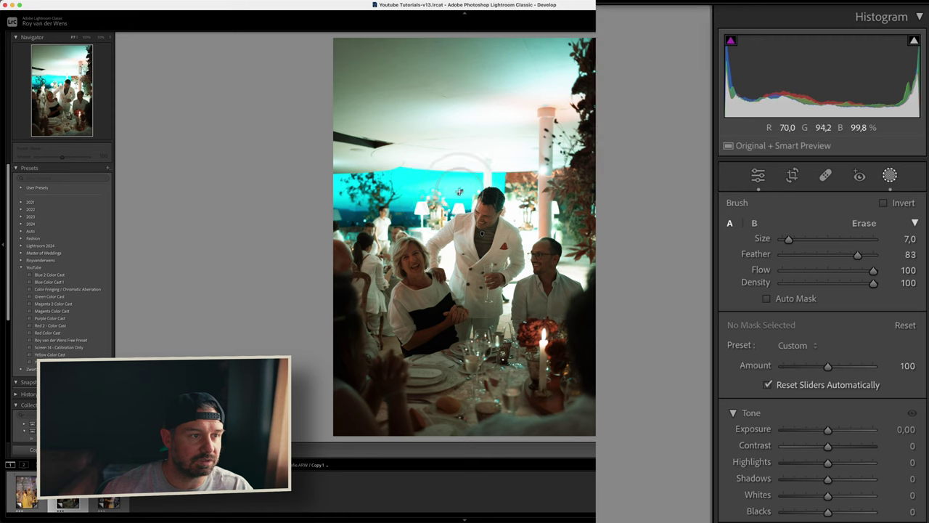
{"action": "mouse_move", "coordinate": [401, 186]}
{"action": "left_mouse_down"}
{"action": "mouse_move", "coordinate": [482, 158]}
{"action": "mouse_move", "coordinate": [474, 187]}
{"action": "mouse_move", "coordinate": [421, 216]}
{"action": "mouse_move", "coordinate": [356, 218]}
{"action": "mouse_move", "coordinate": [359, 182]}
{"action": "mouse_move", "coordinate": [344, 194]}
{"action": "left_mouse_up"}
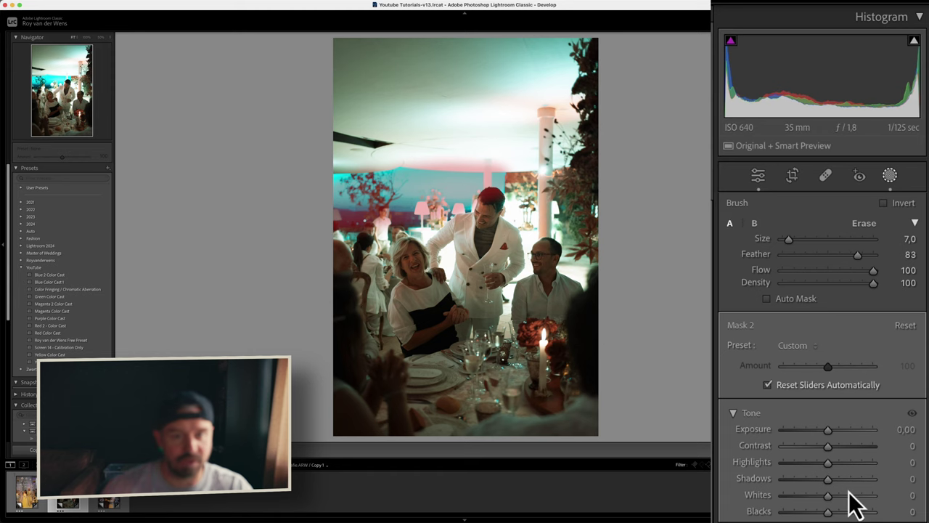
{"action": "scroll", "coordinate": [853, 501], "scroll_direction": "down", "scroll_amount": 3}
{"action": "left_click_drag", "start_coordinate": [829, 381], "coordinate": [894, 378]}
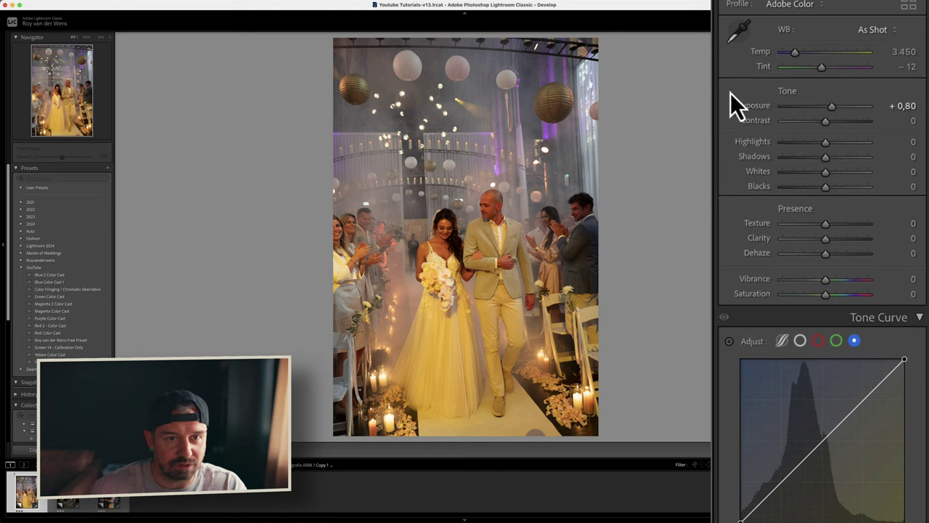
Step: Set white balance from the white dress (Temp 2,350, Tint +3) and raise the blue curve to 124/135
{"action": "left_click", "coordinate": [459, 335]}
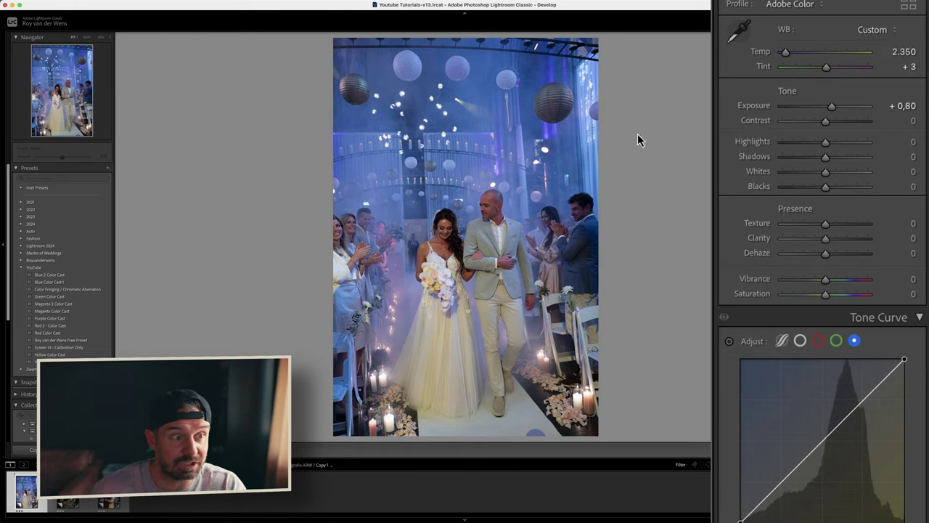
{"action": "scroll", "coordinate": [822, 290], "scroll_direction": "down", "scroll_amount": 5}
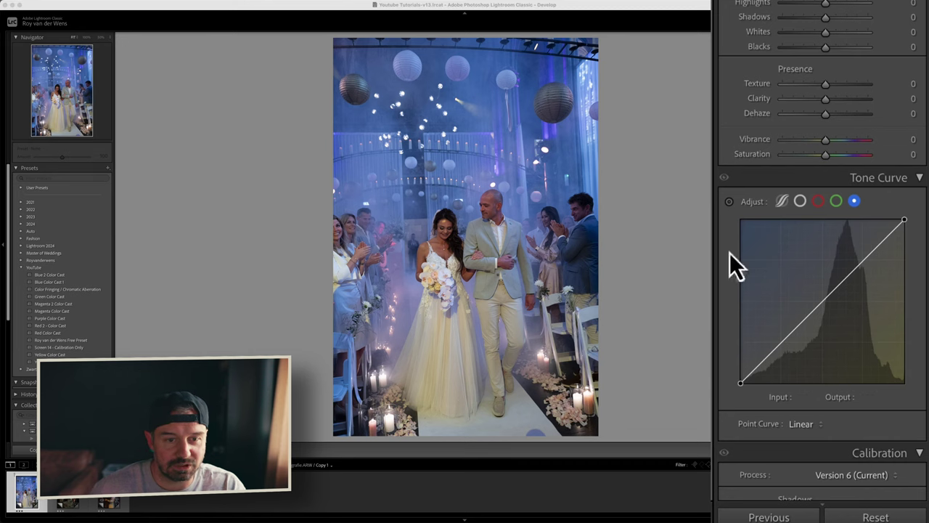
{"action": "mouse_move", "coordinate": [824, 298]}
{"action": "left_mouse_down"}
{"action": "mouse_move", "coordinate": [828, 314]}
{"action": "mouse_move", "coordinate": [822, 302]}
{"action": "left_mouse_up"}
{"action": "left_click_drag", "start_coordinate": [820, 299], "coordinate": [820, 295]}
Step: Set calibration Blue Primary saturation +27 and Green Primary hue +64 with negative saturation
{"action": "scroll", "coordinate": [821, 298], "scroll_direction": "down", "scroll_amount": 10}
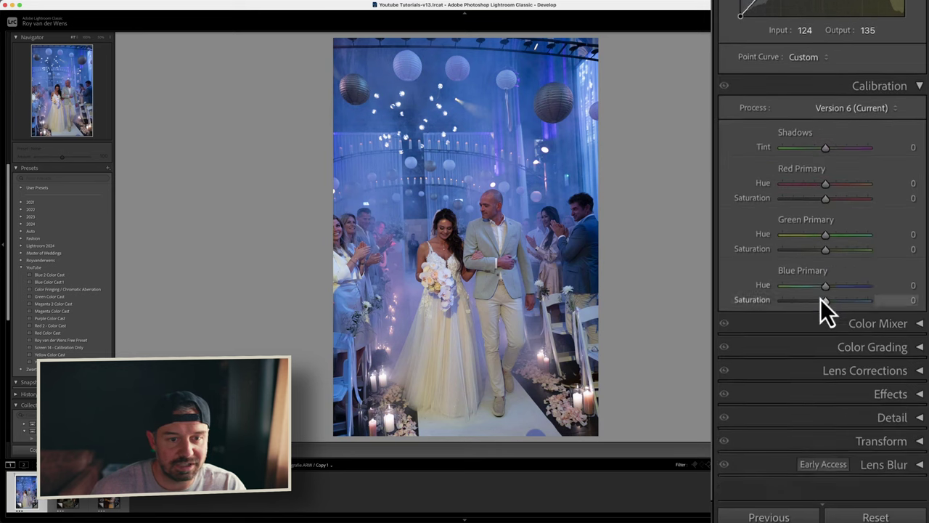
{"action": "left_click", "coordinate": [912, 318]}
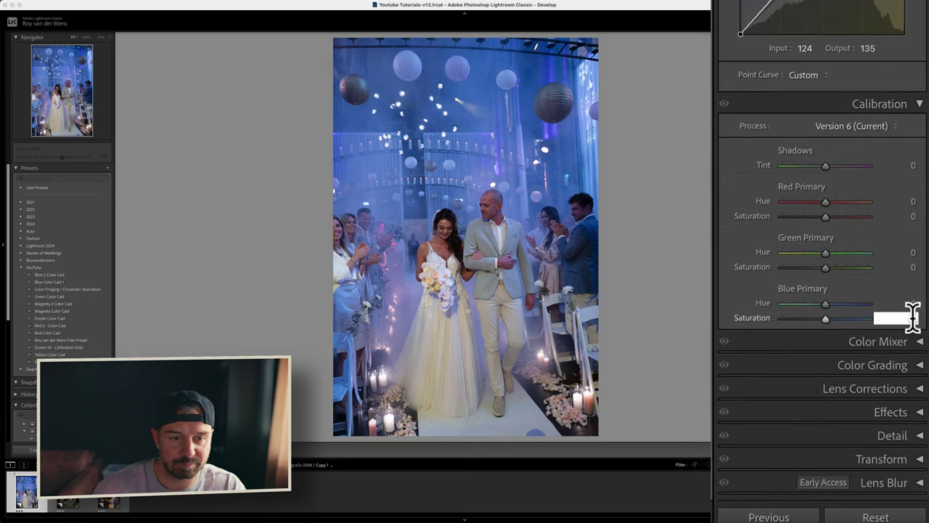
{"action": "key", "text": "Return"}
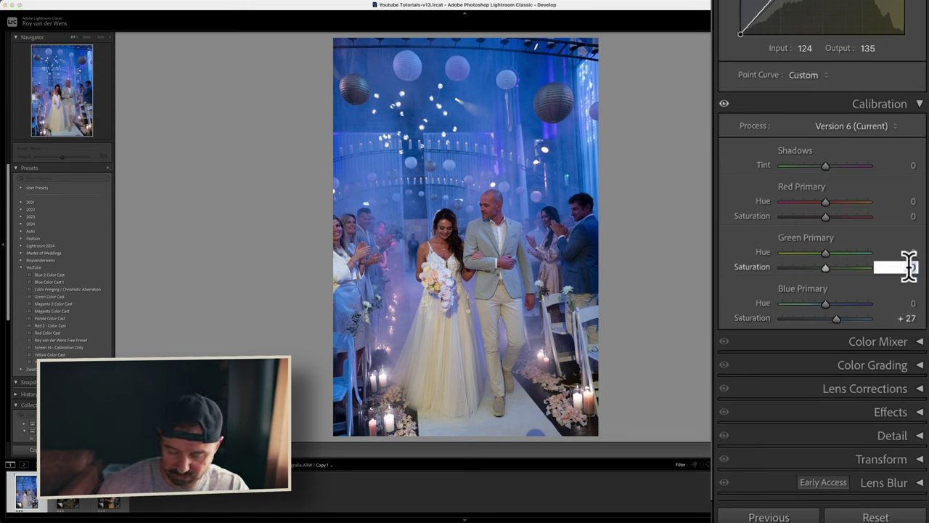
{"action": "type", "text": "-15"}
{"action": "key", "text": "Return"}
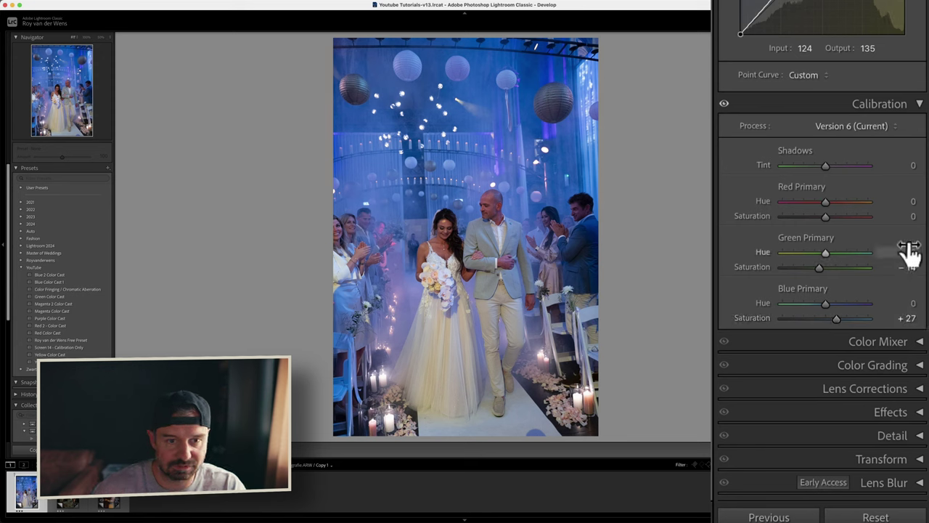
{"action": "type", "text": "64"}
{"action": "key", "text": "Return"}
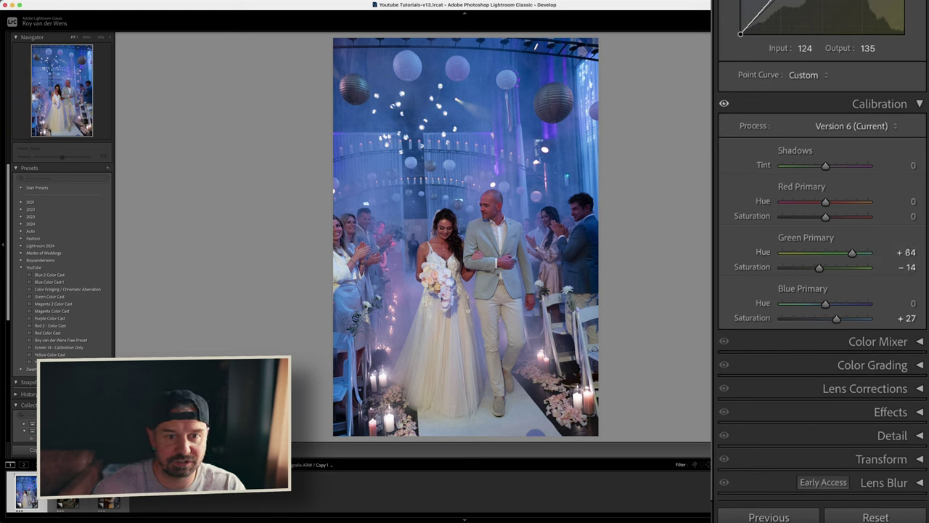
Step: Set Red Primary saturation to +7 and hue to about +50, then zoom in to inspect detail
{"action": "left_click", "coordinate": [914, 217]}
{"action": "type", "text": "5"}
{"action": "key", "text": "Return"}
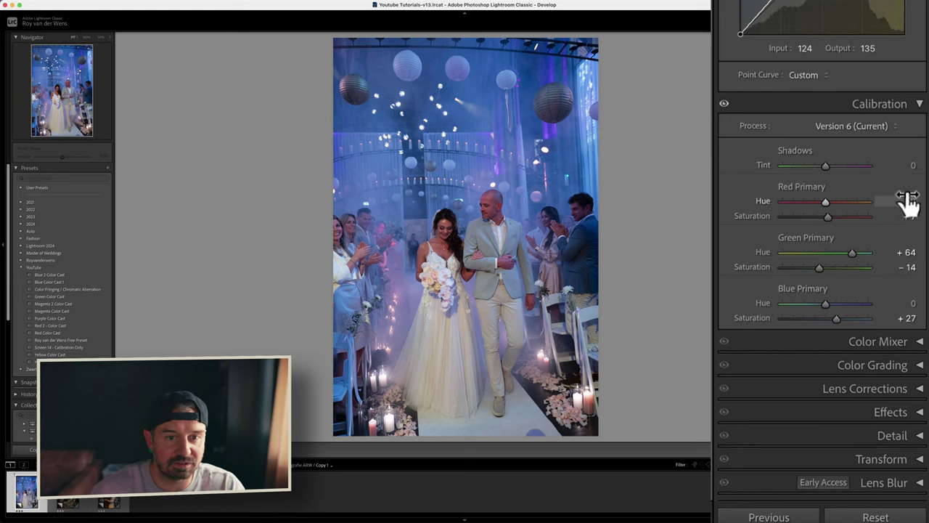
{"action": "left_click", "coordinate": [908, 201]}
{"action": "type", "text": "+21"}
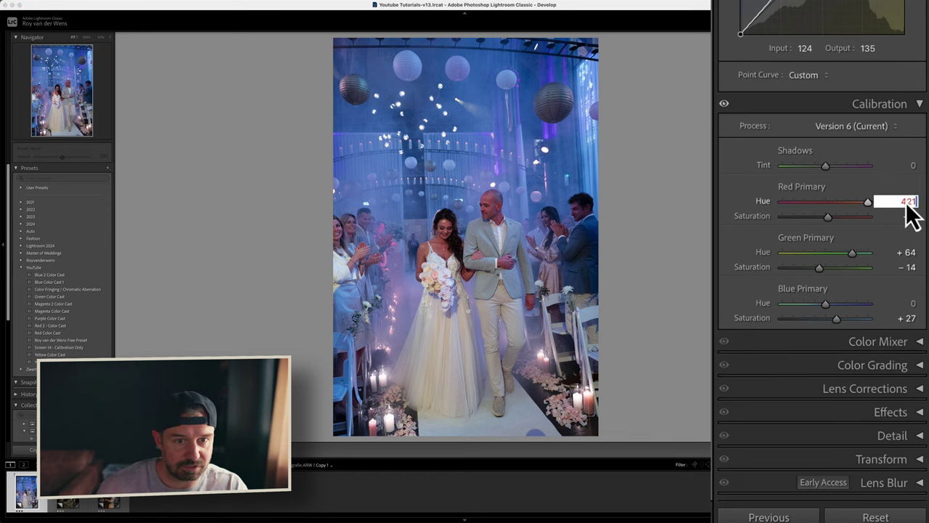
{"action": "key", "text": "Return"}
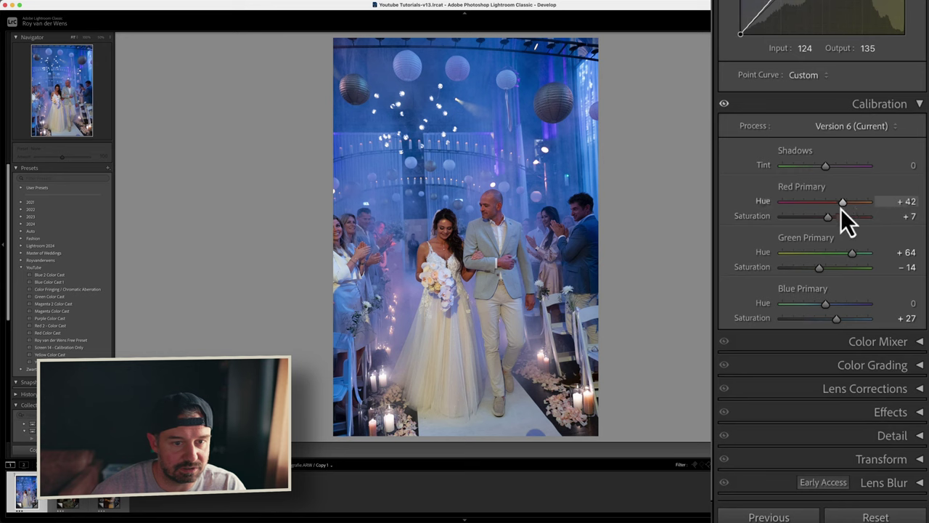
{"action": "mouse_move", "coordinate": [843, 199]}
{"action": "left_mouse_down"}
{"action": "mouse_move", "coordinate": [809, 205]}
{"action": "mouse_move", "coordinate": [846, 204]}
{"action": "left_mouse_up"}
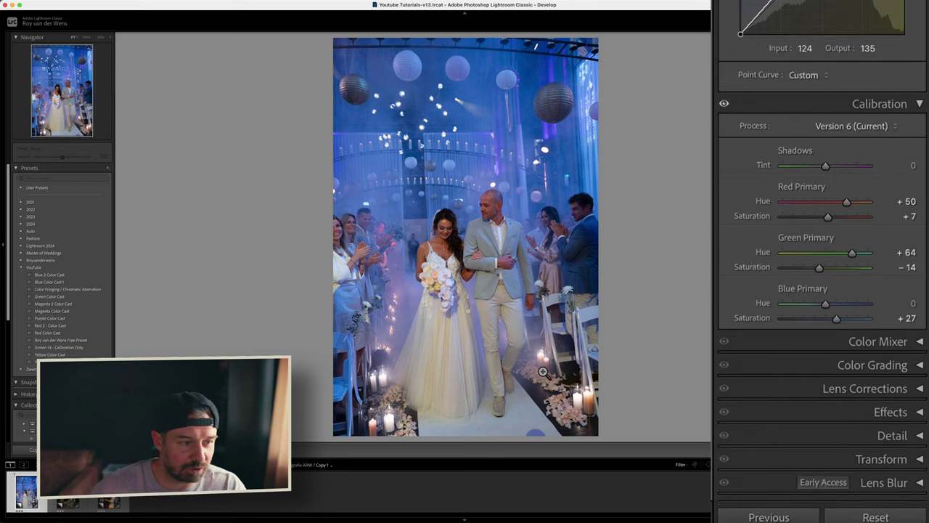
{"action": "left_click", "coordinate": [457, 346]}
{"action": "left_click", "coordinate": [444, 249]}
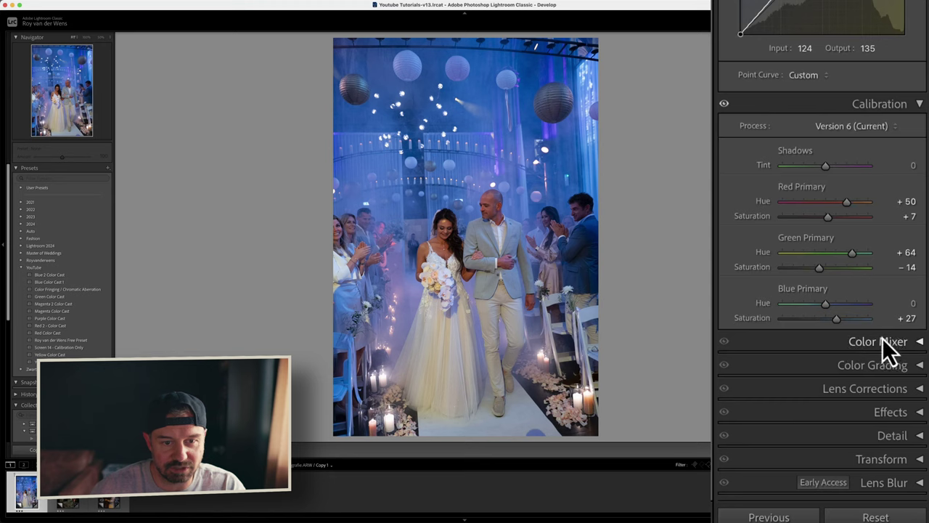
Step: Desaturate Yellow to -70 and Orange to -12 in the Color Mixer by dragging down on the dress
{"action": "left_click", "coordinate": [911, 341]}
{"action": "scroll", "coordinate": [911, 342], "scroll_direction": "down", "scroll_amount": 10}
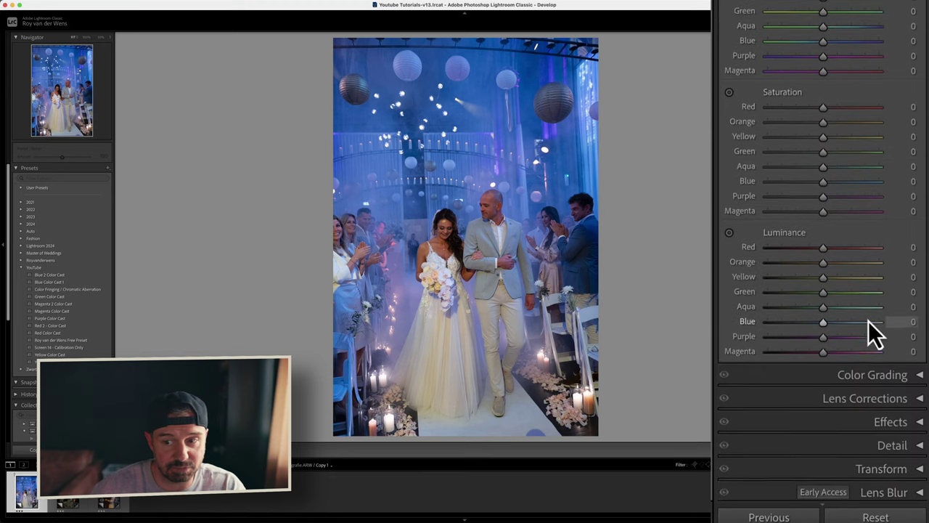
{"action": "scroll", "coordinate": [869, 320], "scroll_direction": "down", "scroll_amount": 1}
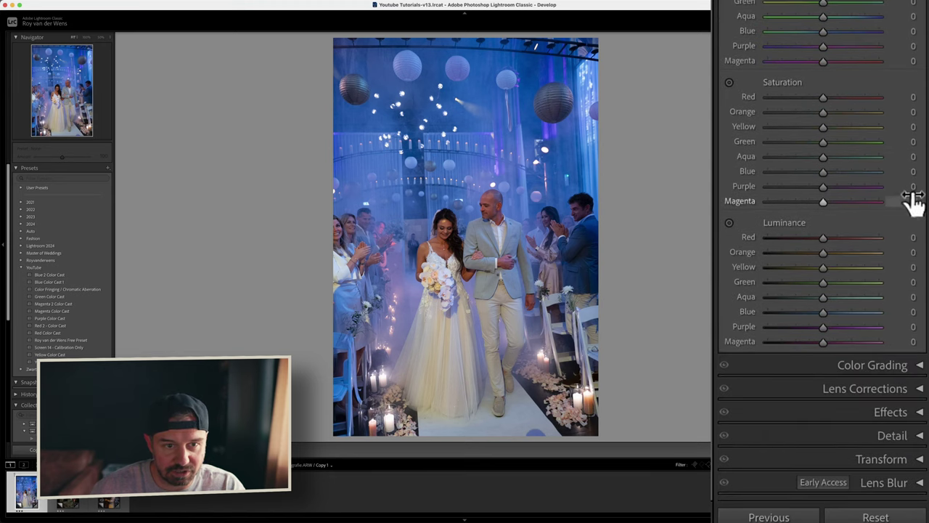
{"action": "left_click", "coordinate": [909, 111]}
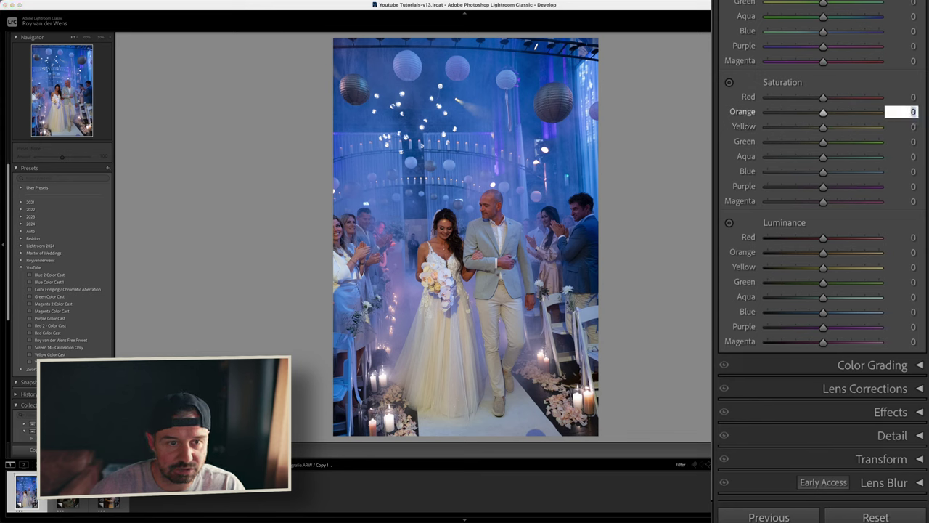
{"action": "left_click", "coordinate": [729, 81]}
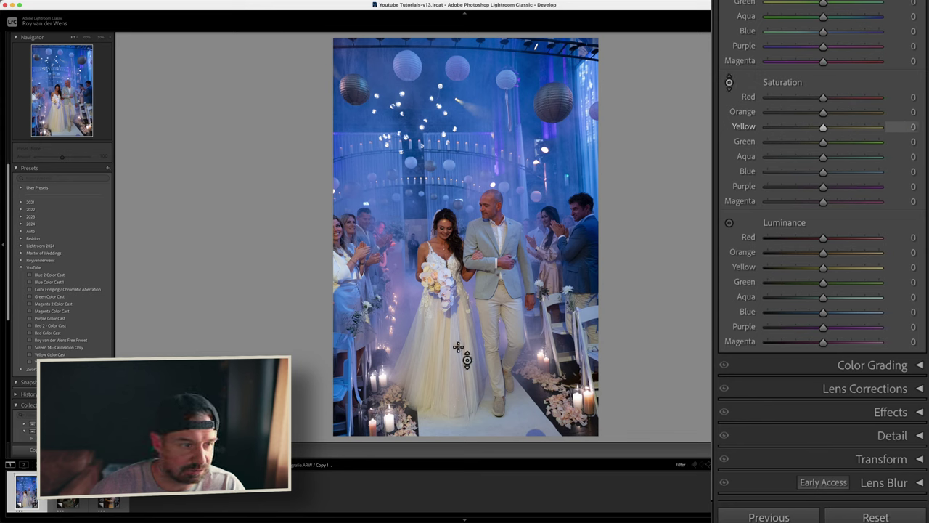
{"action": "left_click_drag", "start_coordinate": [447, 335], "coordinate": [447, 347]}
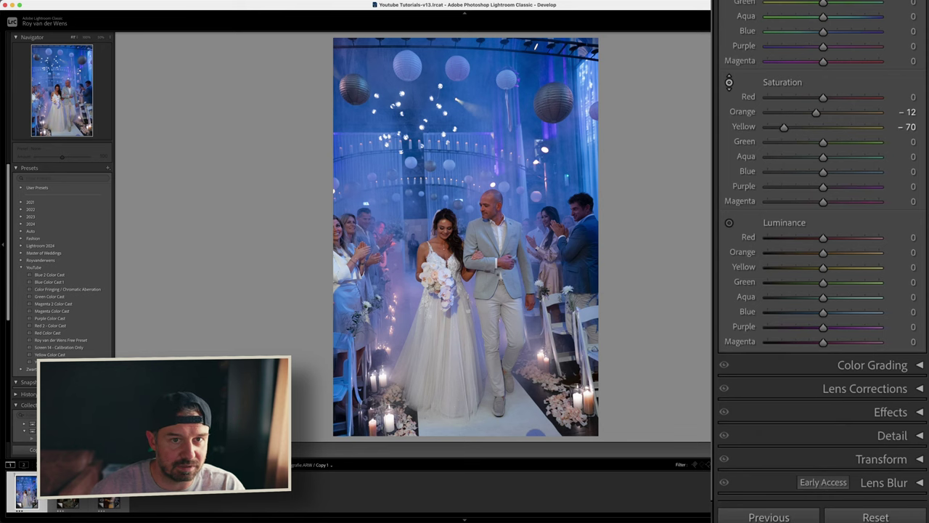
{"action": "scroll", "coordinate": [811, 138], "scroll_direction": "up", "scroll_amount": 10}
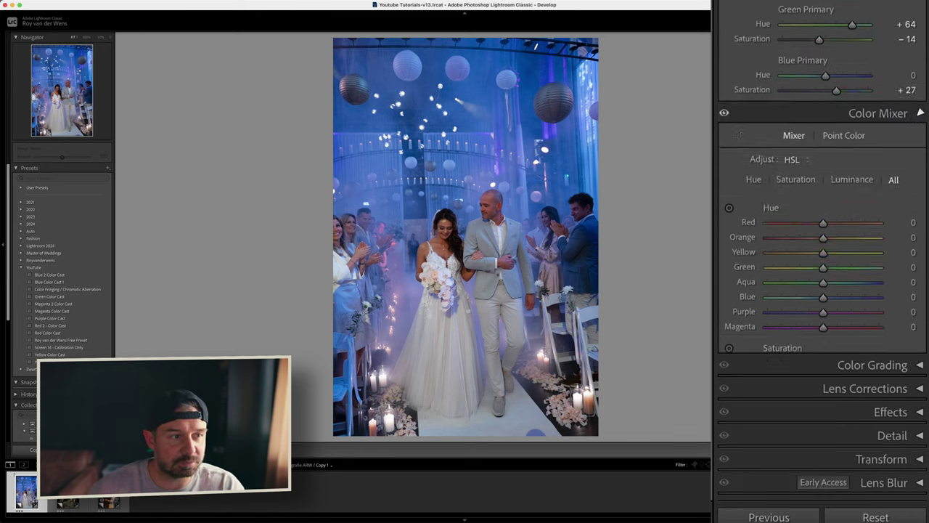
{"action": "scroll", "coordinate": [810, 145], "scroll_direction": "up", "scroll_amount": 8}
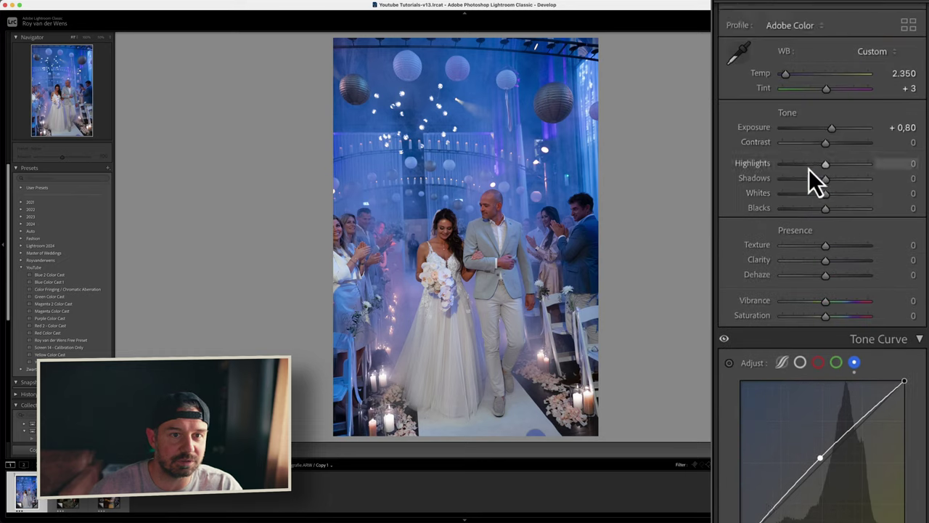
{"action": "left_click_drag", "start_coordinate": [787, 100], "coordinate": [789, 98]}
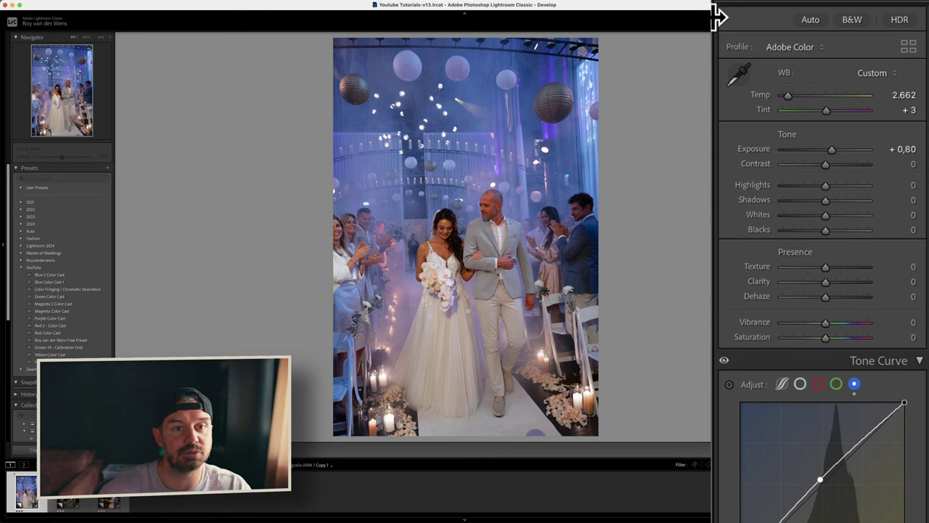
{"action": "key", "text": "super+z"}
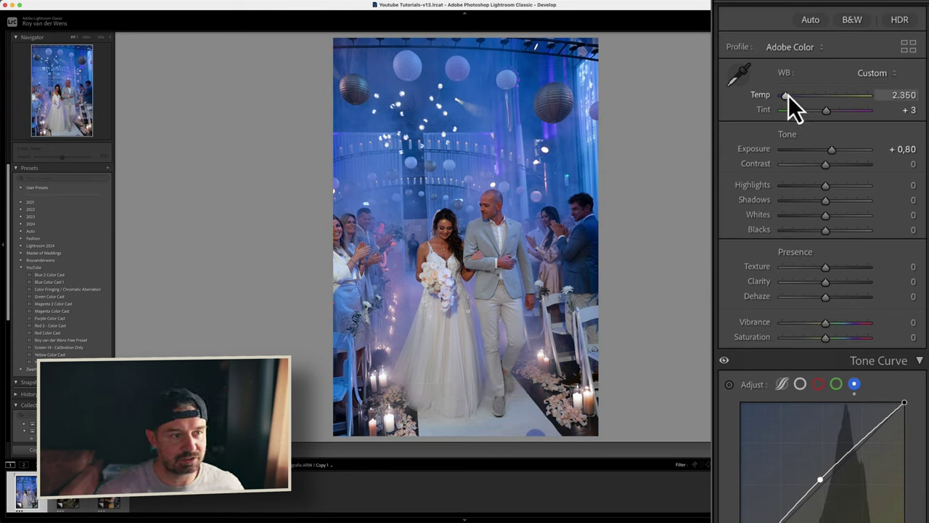
{"action": "left_click_drag", "start_coordinate": [788, 95], "coordinate": [795, 94]}
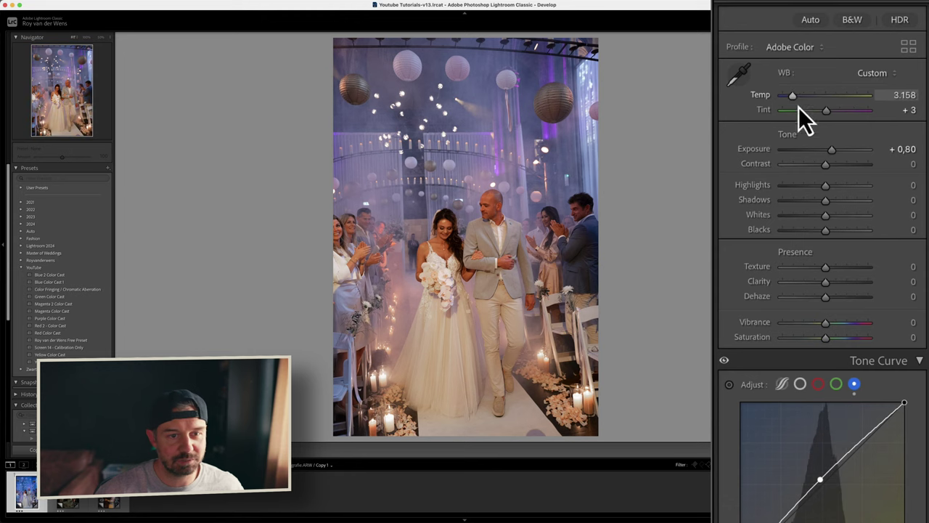
{"action": "scroll", "coordinate": [922, 388], "scroll_direction": "down", "scroll_amount": 5}
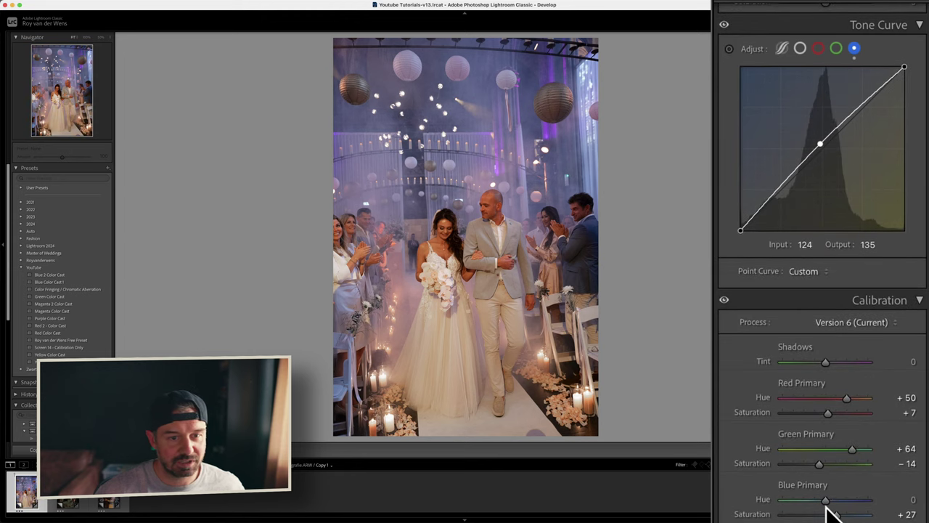
{"action": "mouse_move", "coordinate": [823, 506]}
{"action": "left_mouse_down"}
{"action": "mouse_move", "coordinate": [806, 508]}
{"action": "mouse_move", "coordinate": [835, 513]}
{"action": "mouse_move", "coordinate": [817, 516]}
{"action": "left_mouse_up"}
{"action": "key", "text": "super+z"}
{"action": "key", "text": "super+z"}
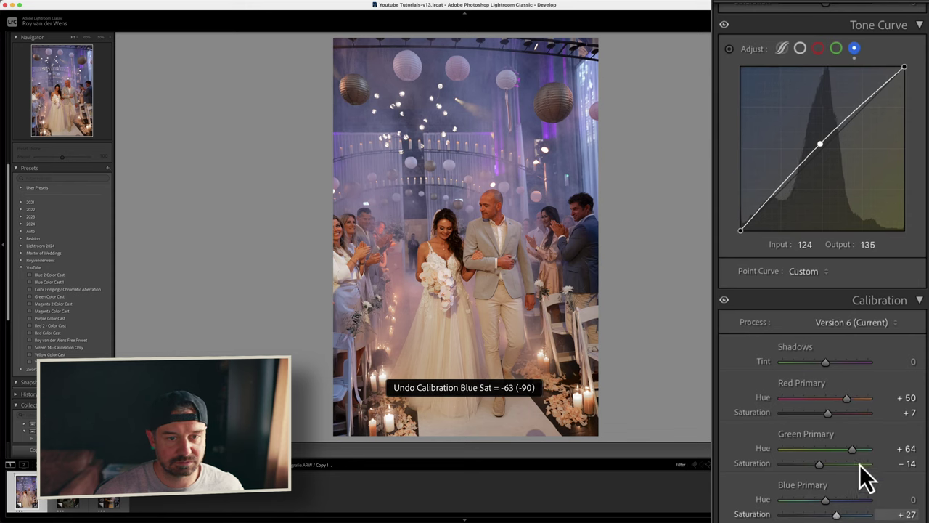
{"action": "left_click_drag", "start_coordinate": [847, 399], "coordinate": [811, 418]}
{"action": "key", "text": "super+z"}
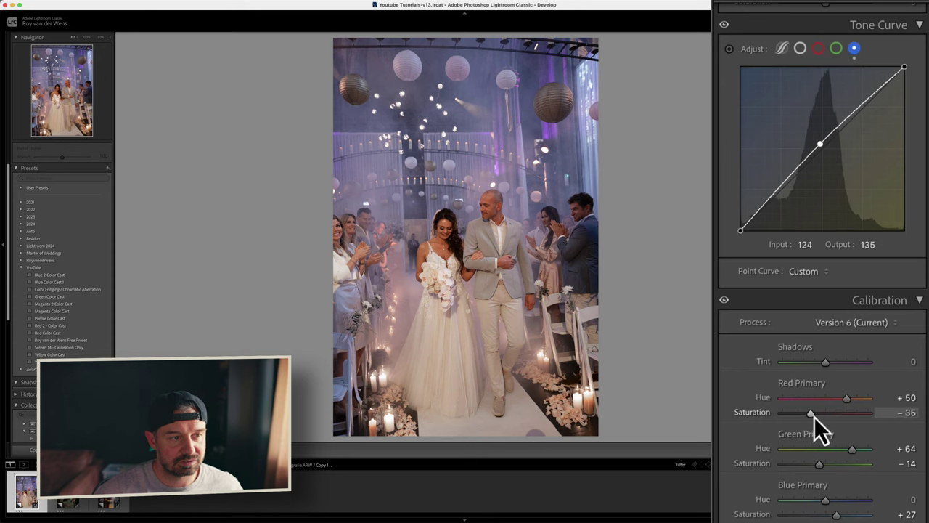
{"action": "key", "text": "super+z"}
{"action": "key", "text": "super+z"}
{"action": "key", "text": "super+z"}
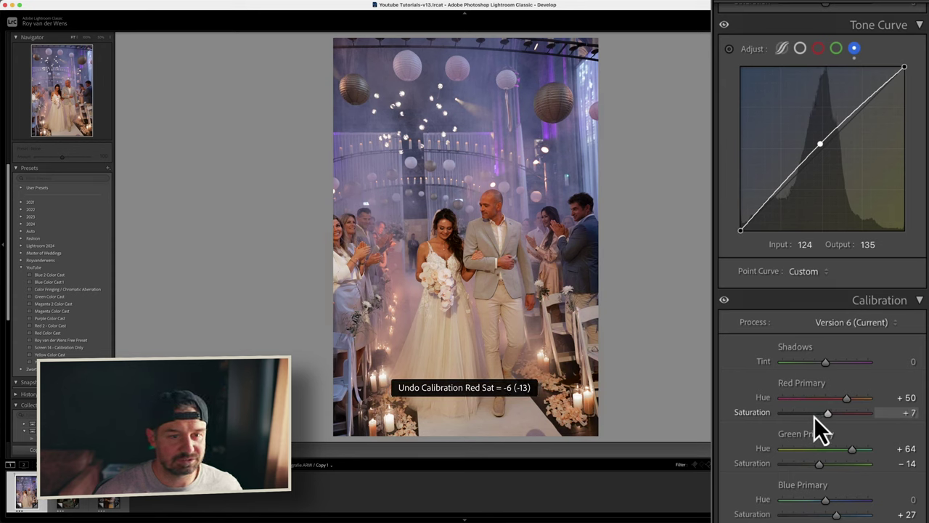
{"action": "key", "text": "super+z"}
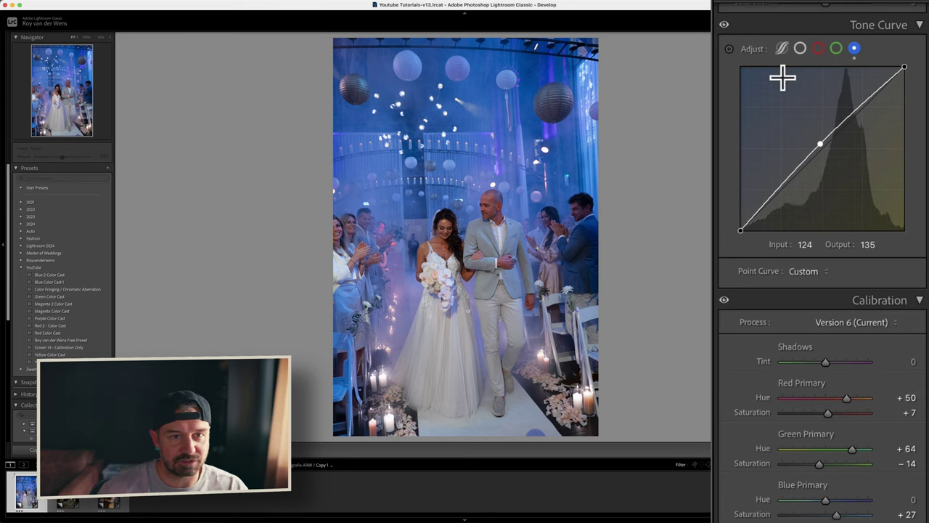
Step: Bring up the Masking panel with Shift+W to start a new local adjustment mask
{"action": "scroll", "coordinate": [842, 101], "scroll_direction": "up", "scroll_amount": 5}
{"action": "scroll", "coordinate": [841, 108], "scroll_direction": "up", "scroll_amount": 3}
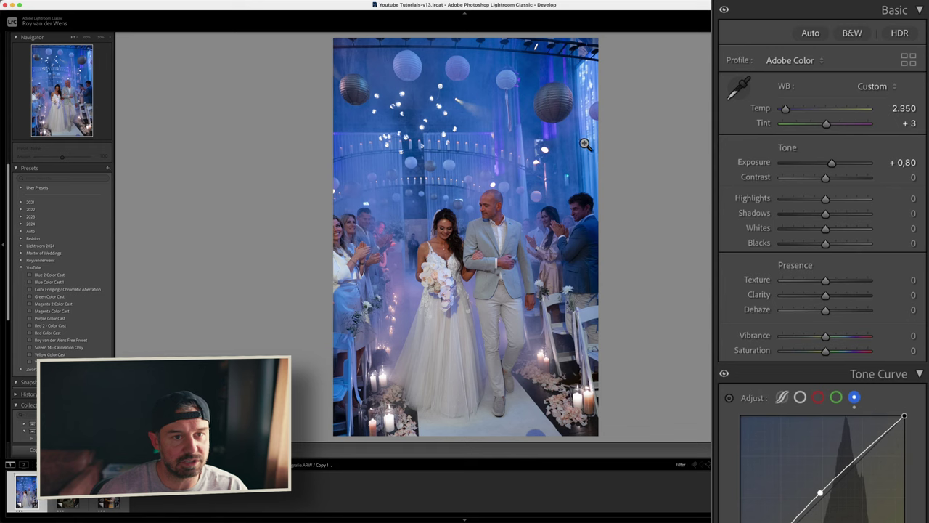
{"action": "key", "text": "shift+w"}
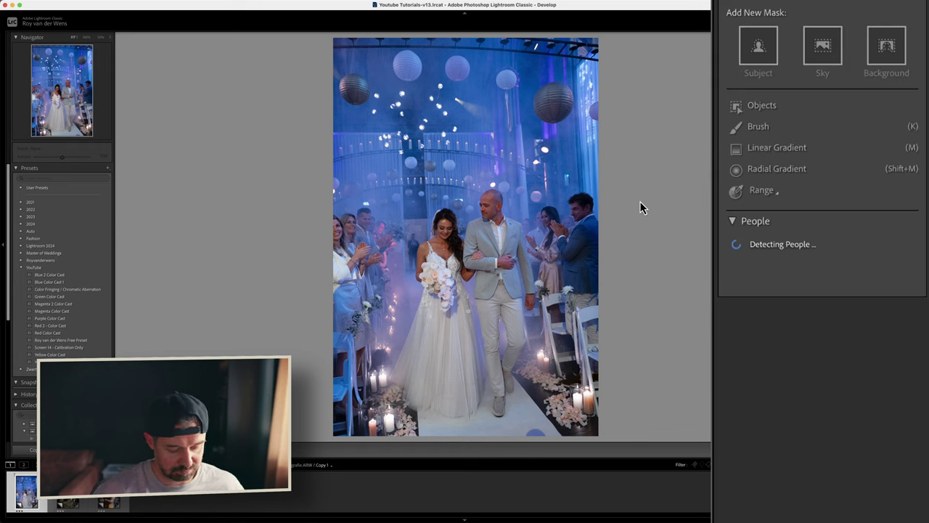
Step: Draw a radial mask over the upper right and tint it pink with Hue 95,5 and Temp -15
{"action": "key", "text": "shift+m"}
{"action": "left_click_drag", "start_coordinate": [509, 70], "coordinate": [565, 95]}
{"action": "left_click_drag", "start_coordinate": [830, 324], "coordinate": [874, 329]}
{"action": "mouse_move", "coordinate": [826, 283]}
{"action": "left_mouse_down"}
{"action": "mouse_move", "coordinate": [795, 281]}
{"action": "mouse_move", "coordinate": [925, 283]}
{"action": "mouse_move", "coordinate": [858, 274]}
{"action": "mouse_move", "coordinate": [821, 282]}
{"action": "left_mouse_up"}
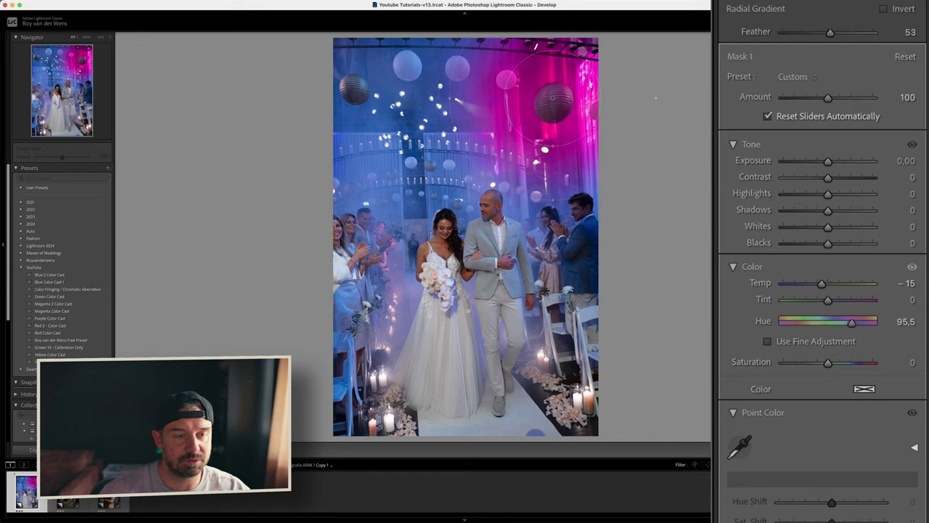
Step: Add a second radial mask at the upper left, nudged down and to the left
{"action": "mouse_move", "coordinate": [553, 98]}
{"action": "key", "text": "Escape"}
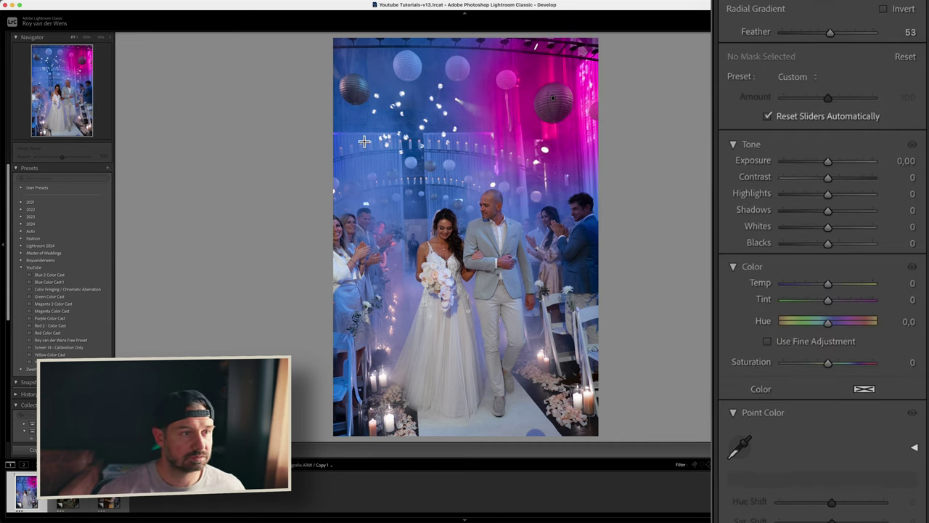
{"action": "mouse_move", "coordinate": [384, 134]}
{"action": "left_mouse_down"}
{"action": "mouse_move", "coordinate": [424, 176]}
{"action": "mouse_move", "coordinate": [417, 200]}
{"action": "left_mouse_up"}
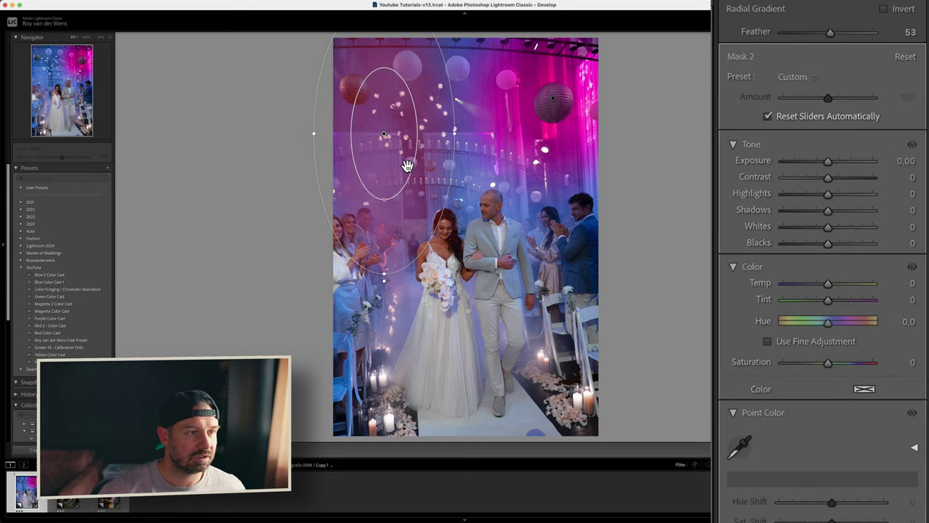
{"action": "left_click_drag", "start_coordinate": [386, 137], "coordinate": [369, 163]}
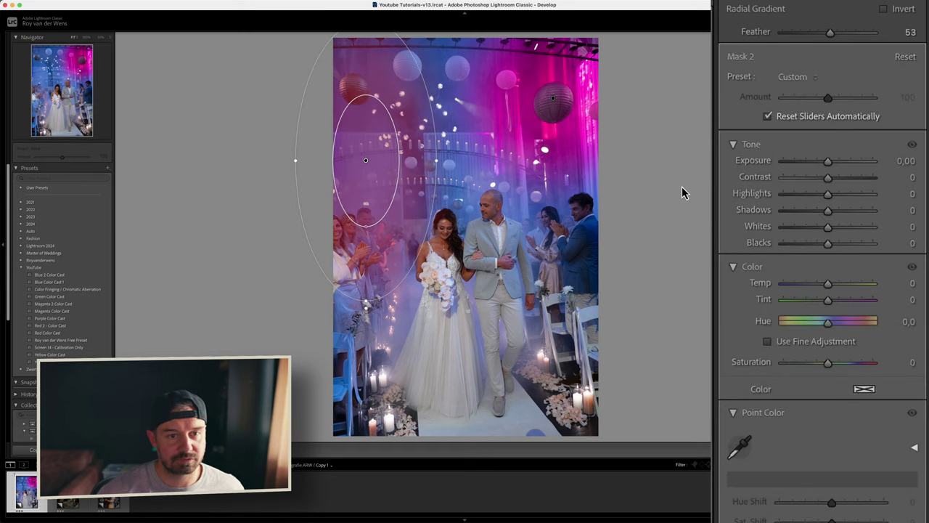
{"action": "scroll", "coordinate": [840, 460], "scroll_direction": "down", "scroll_amount": 5}
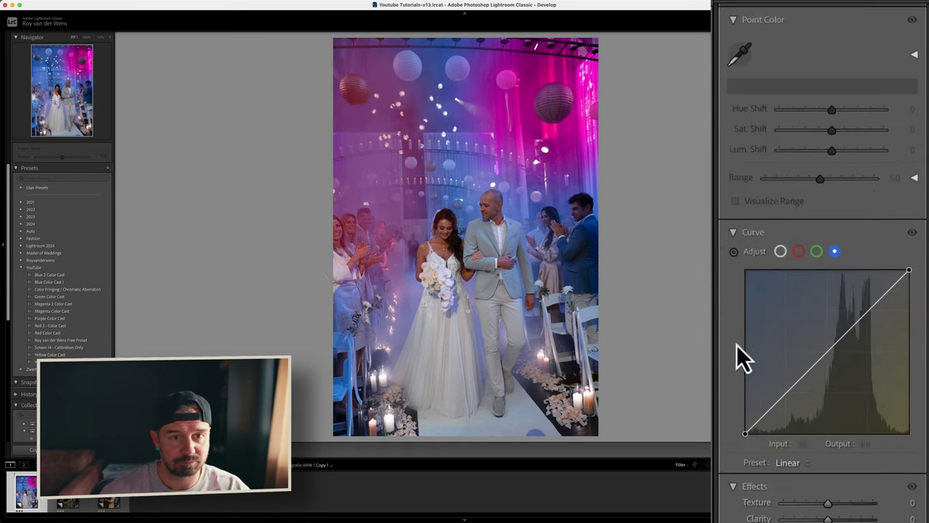
Step: Raise the mask's red and green channel curves, then delete both radial gradient masks
{"action": "left_click", "coordinate": [798, 251]}
{"action": "mouse_move", "coordinate": [830, 351]}
{"action": "left_mouse_down"}
{"action": "mouse_move", "coordinate": [811, 337]}
{"action": "mouse_move", "coordinate": [919, 415]}
{"action": "mouse_move", "coordinate": [790, 327]}
{"action": "mouse_move", "coordinate": [823, 335]}
{"action": "left_mouse_up"}
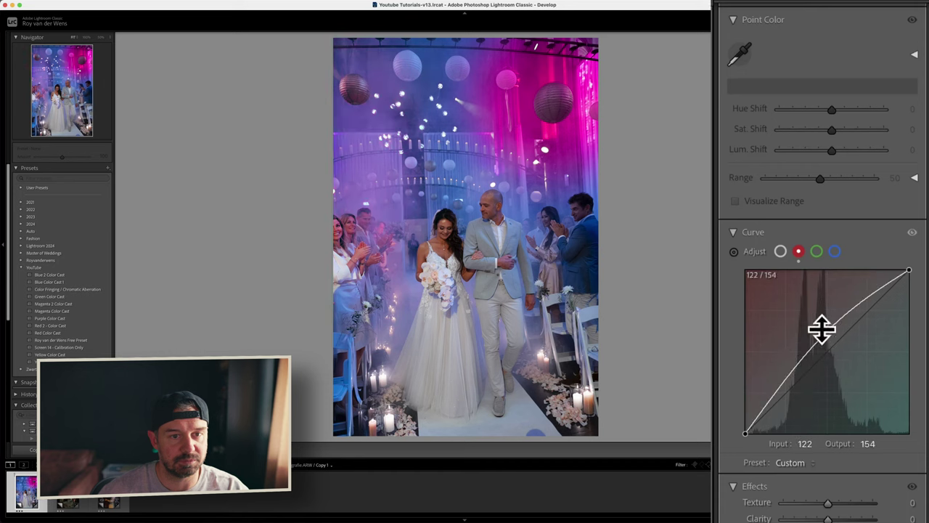
{"action": "left_click", "coordinate": [817, 252]}
{"action": "left_click_drag", "start_coordinate": [832, 358], "coordinate": [791, 307]}
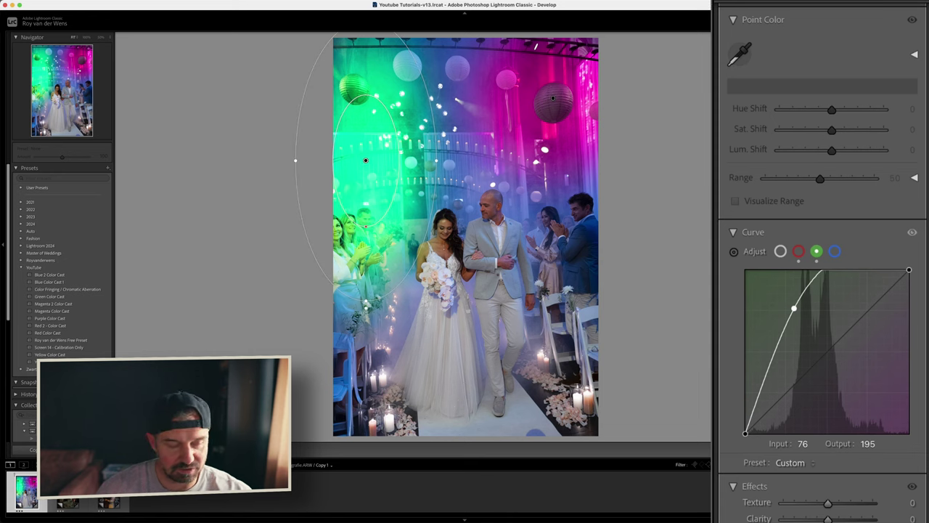
{"action": "key", "text": "Delete"}
{"action": "key", "text": "Delete"}
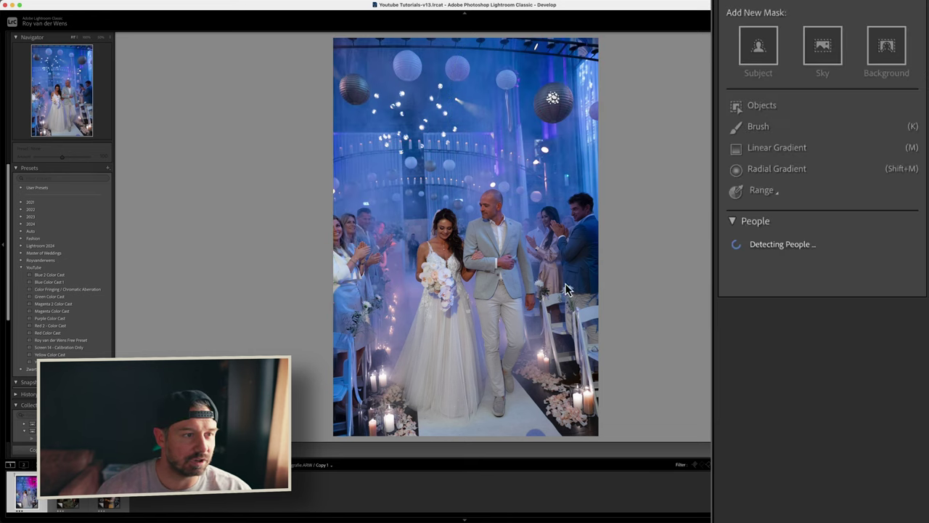